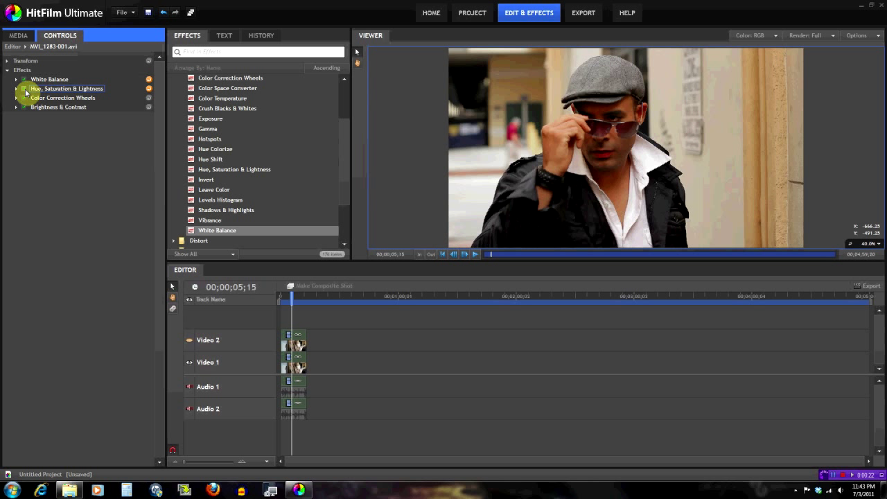
Compare the shot with and without Hue, Saturation & Lightness, and expand the Color Correction Wheels settings
click(25, 90)
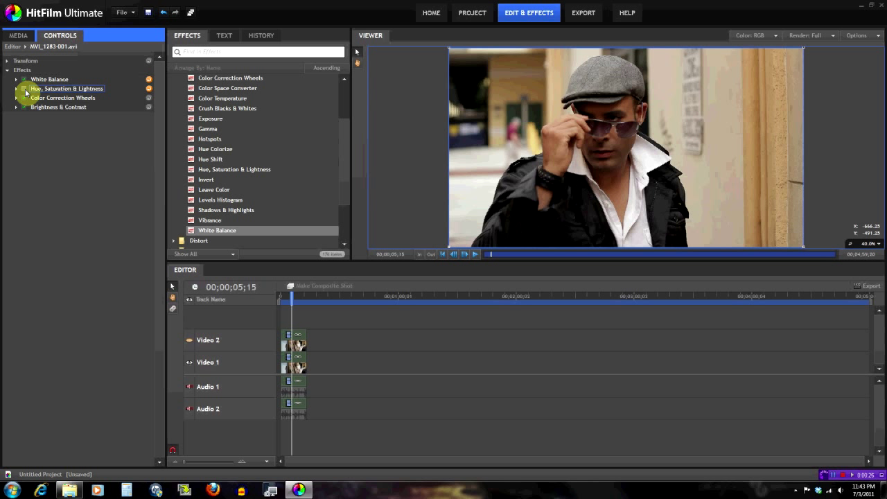
click(25, 90)
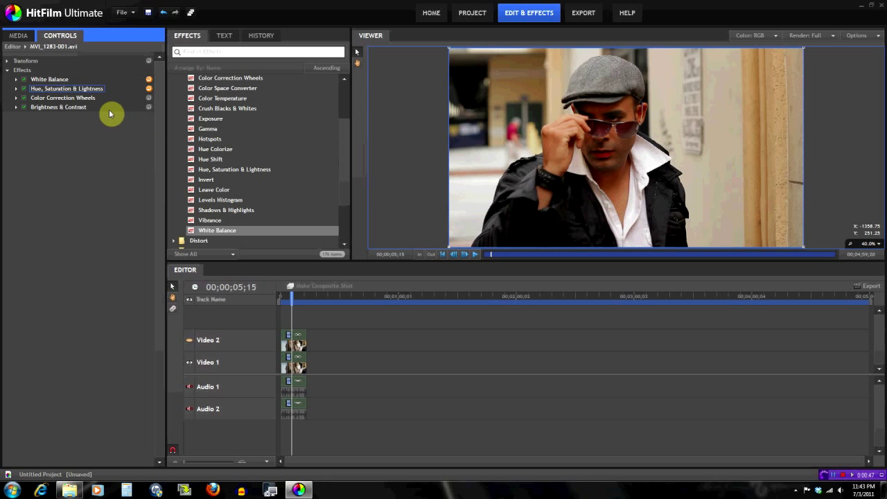
click(15, 99)
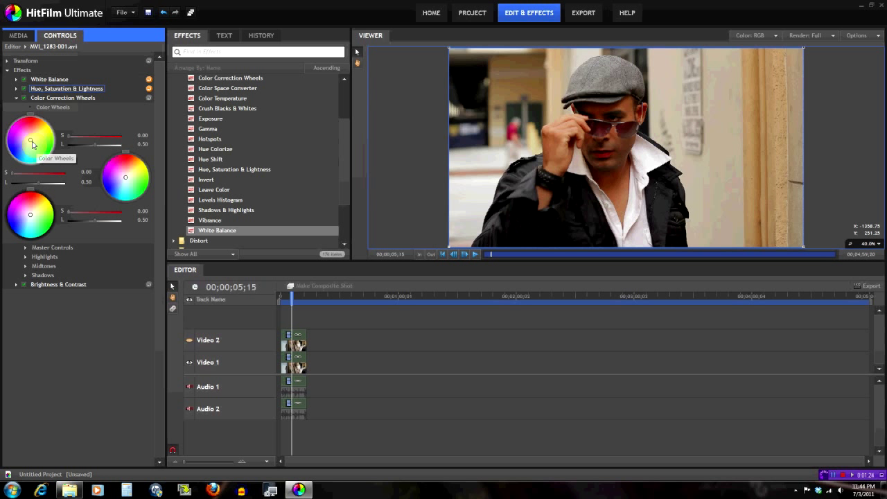
Try a yellow highlights tint at 0.91, a blue midtones tint at 0.60 and a blue shadows tint at 0.26, and reset the Color Correction Wheels
click(31, 141)
drag(32, 141, 47, 131)
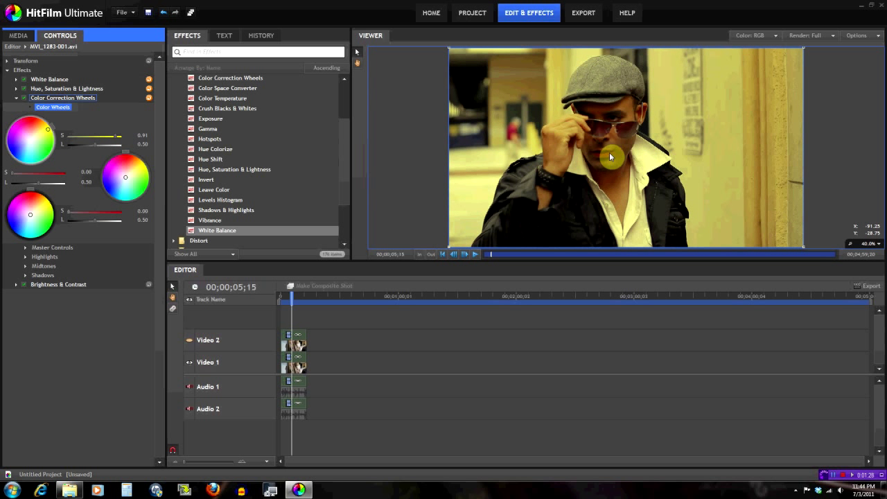
drag(125, 182, 113, 182)
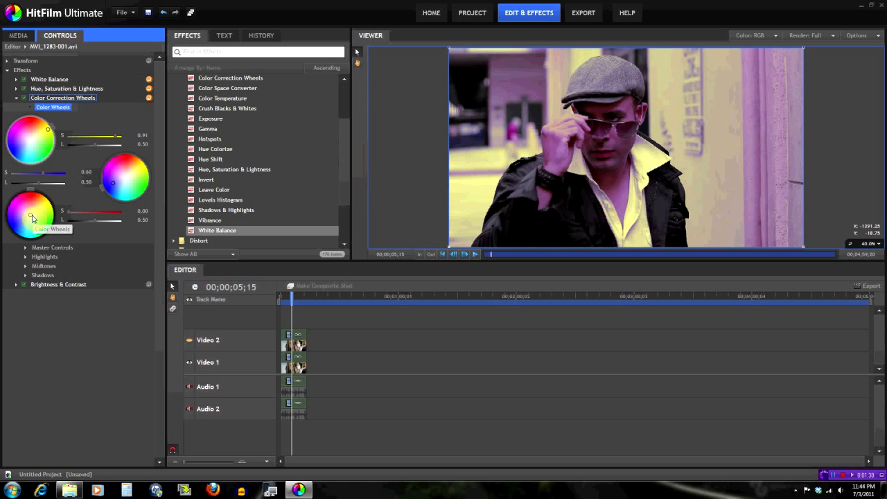
drag(32, 218, 124, 147)
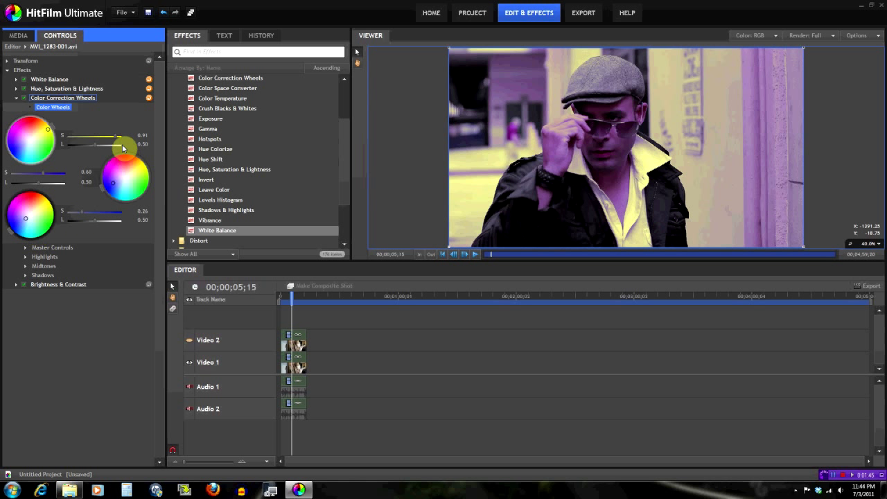
click(148, 101)
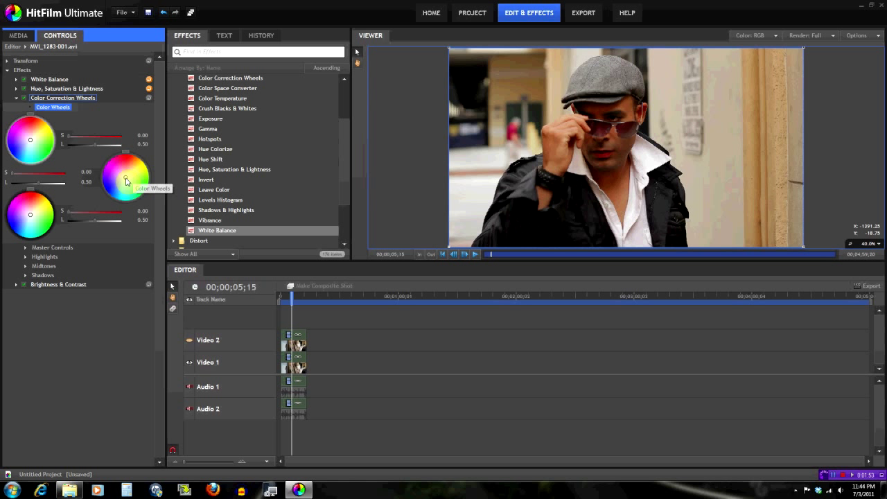
Try tinting the midtones cyan-blue, raising their strength to 0.51 and to the full 1.00, and reset the Color Correction Wheels
drag(126, 179, 122, 187)
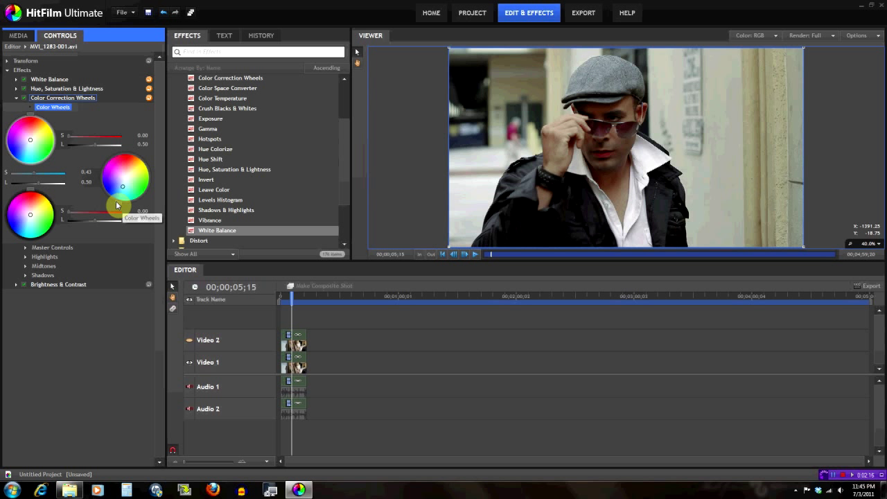
drag(34, 177, 39, 174)
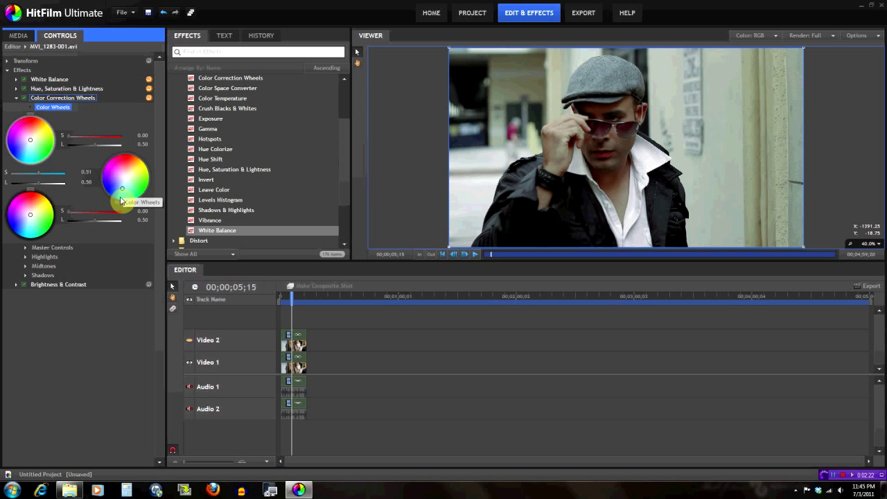
drag(39, 173, 75, 177)
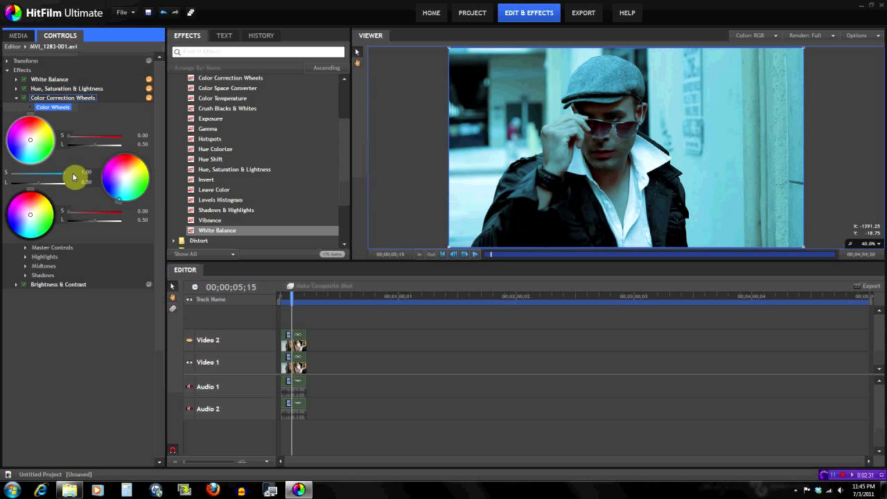
click(149, 99)
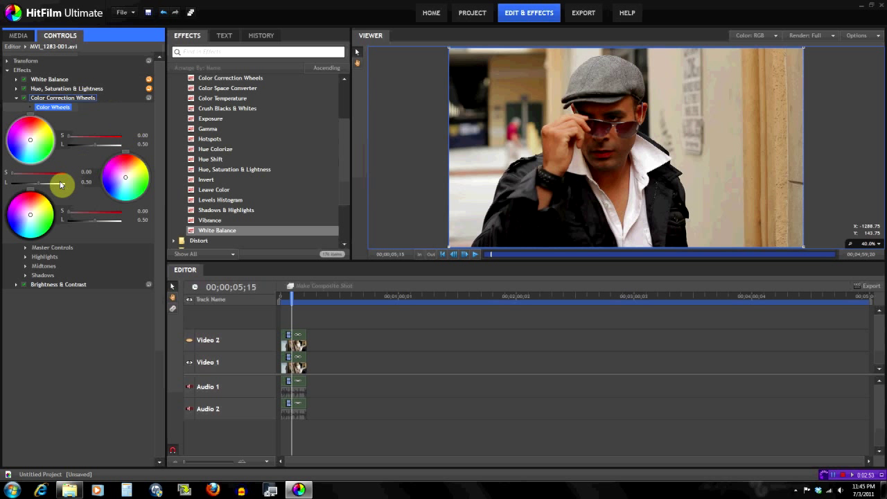
Try lightness levels on the color wheels: highlights 0.55, midtones 0.70, shadows 0.76, and separately midtones 0.58, resetting the effect after each try
drag(96, 146, 102, 149)
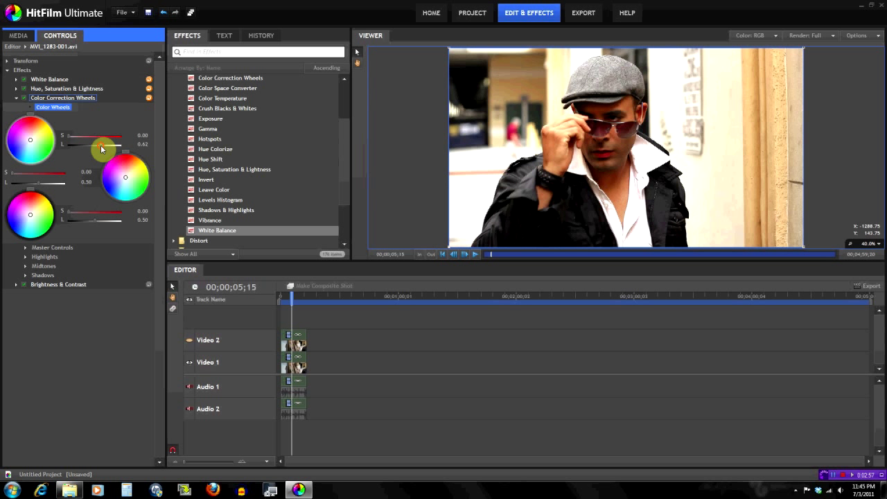
drag(101, 149, 85, 148)
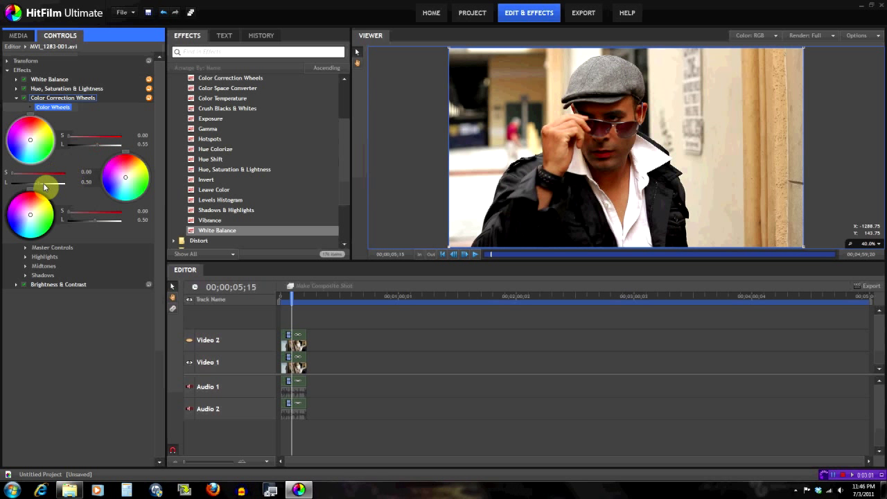
drag(39, 186, 49, 186)
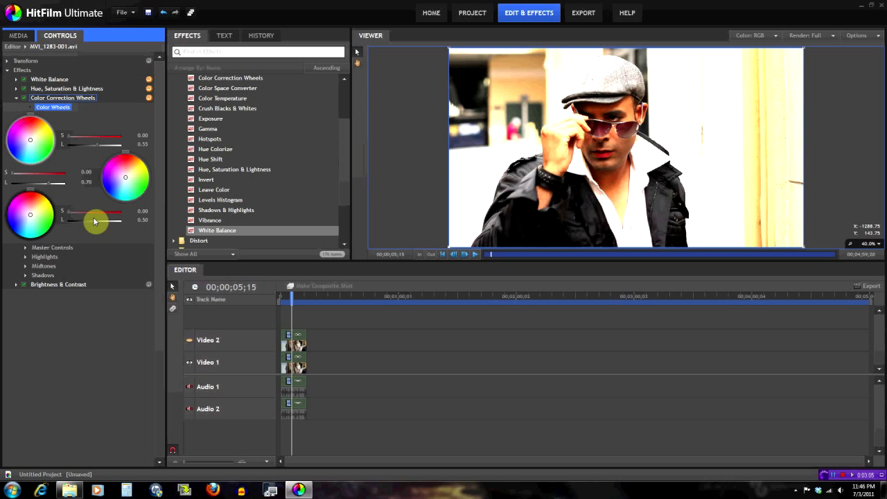
mouse_move(94, 222)
mouse_down()
mouse_move(116, 223)
mouse_move(106, 232)
mouse_up()
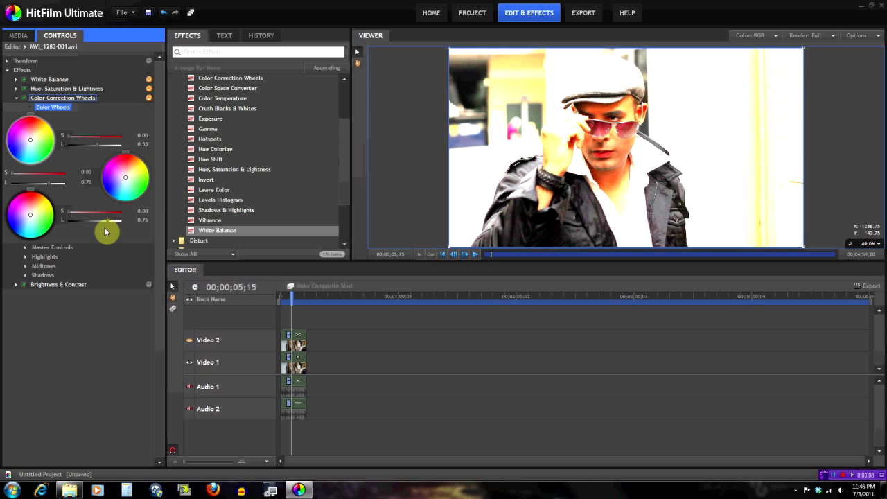
click(150, 101)
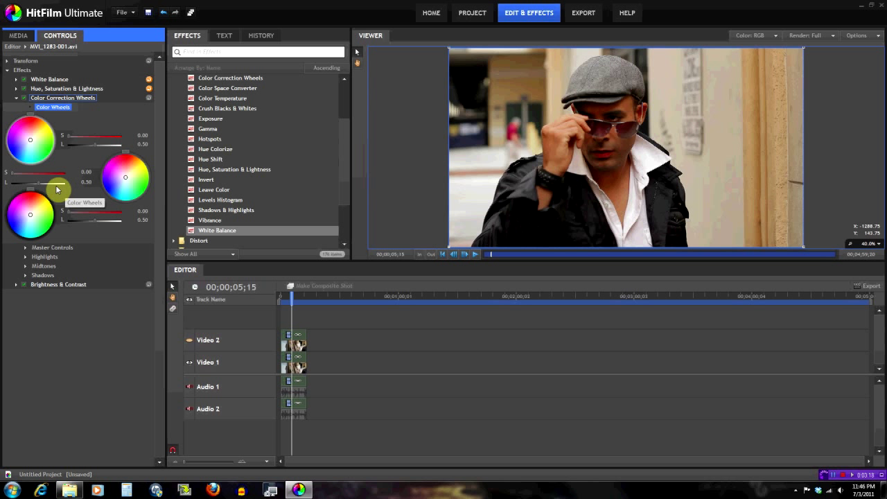
drag(40, 186, 44, 186)
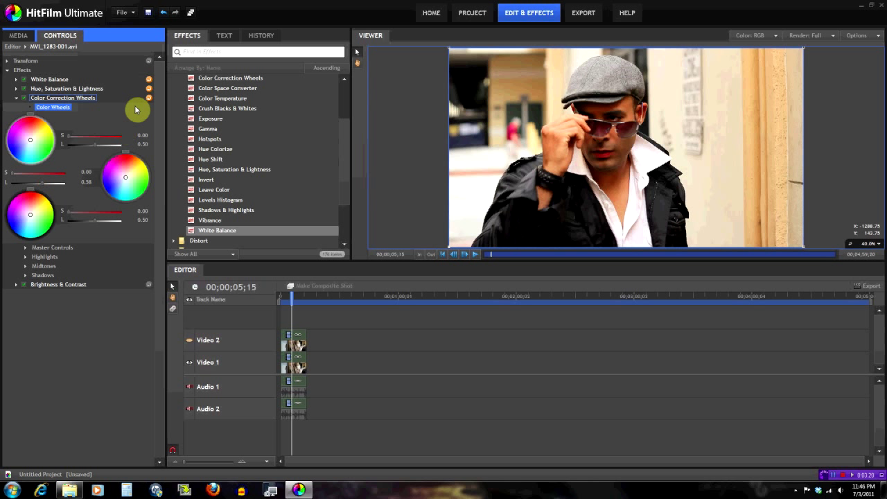
click(150, 99)
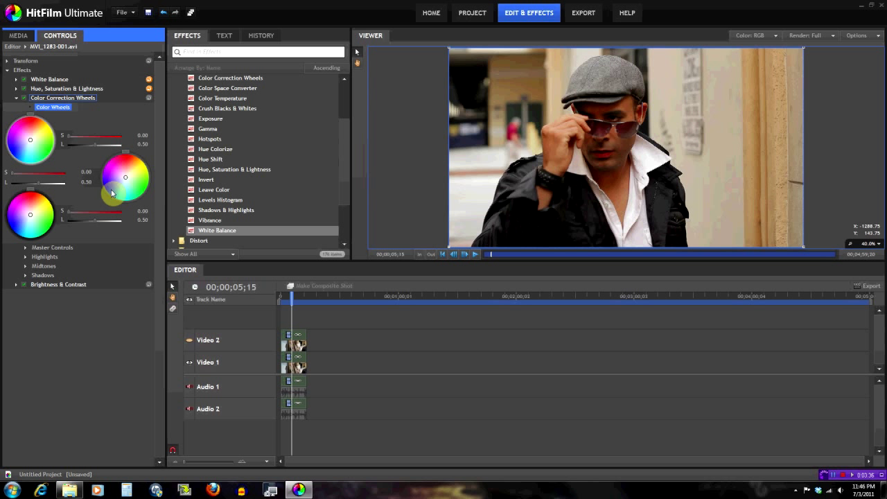
Tint the midtones blue at strength 0.44 and the shadows blue at strength 0.45, and compare with the effect disabled
drag(125, 178, 122, 189)
drag(122, 190, 122, 187)
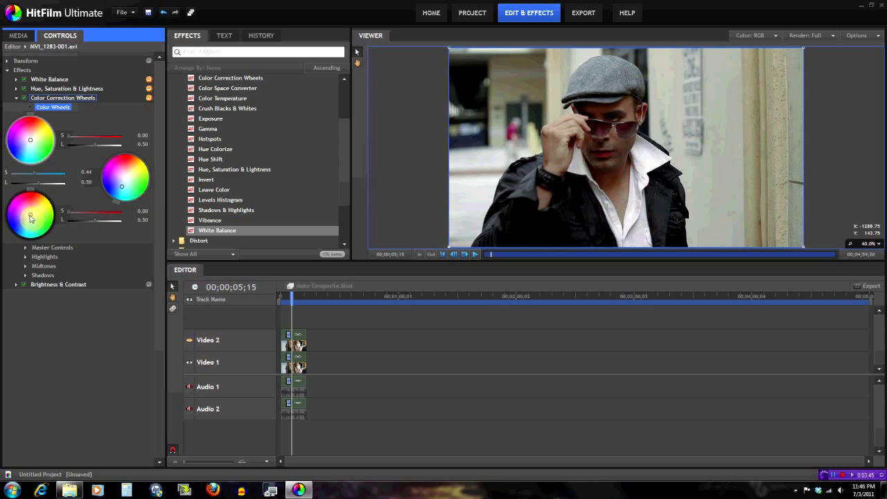
drag(30, 216, 27, 225)
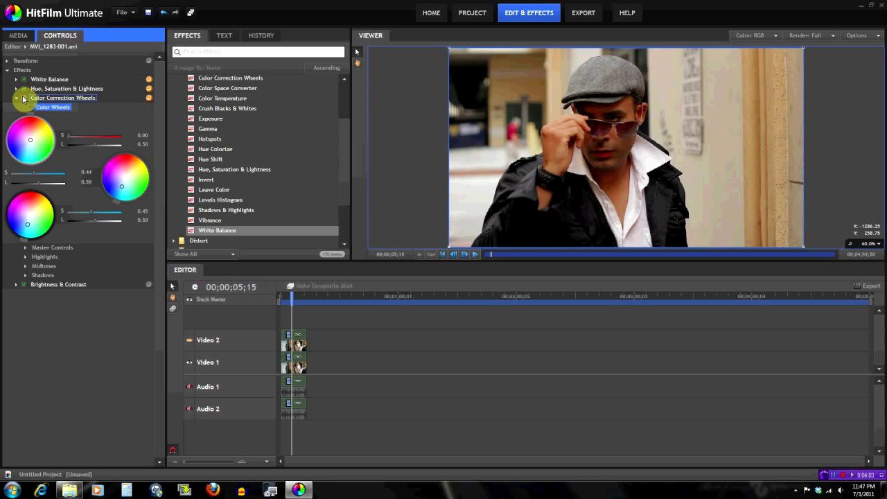
click(24, 98)
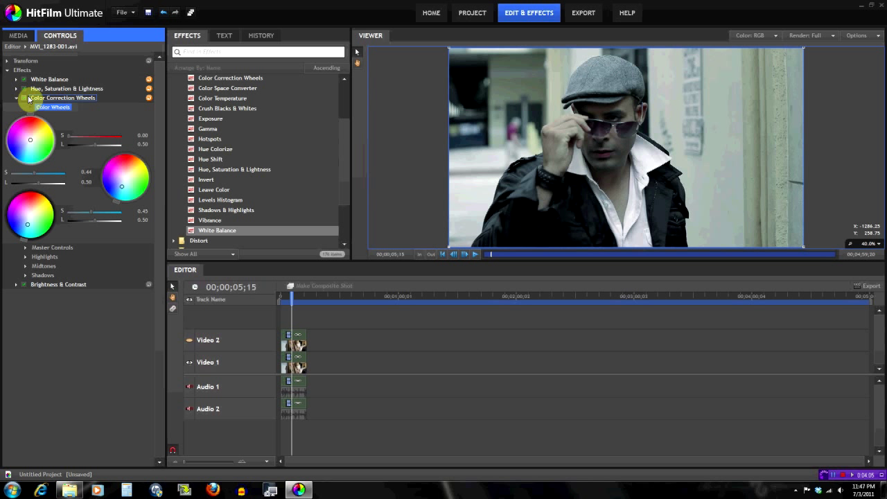
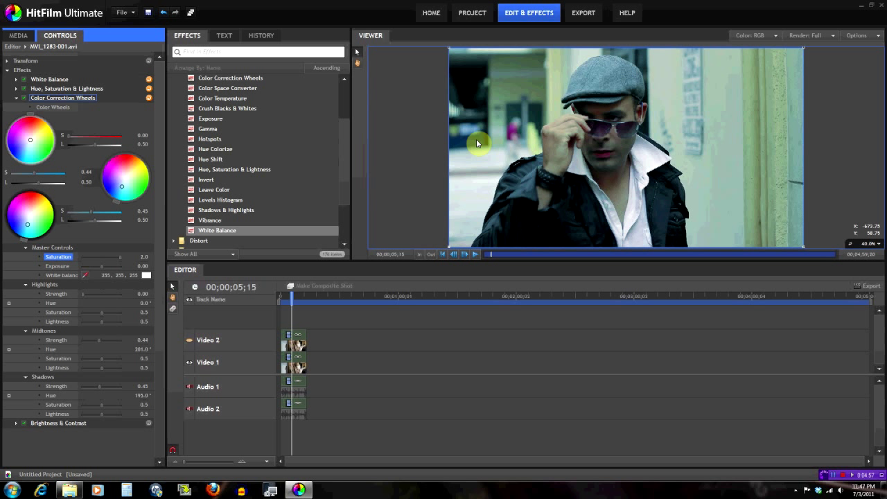
Set the master saturation to 1.0 and master exposure to 0.00, and raise the midtones saturation to 1.0
drag(133, 264, 104, 268)
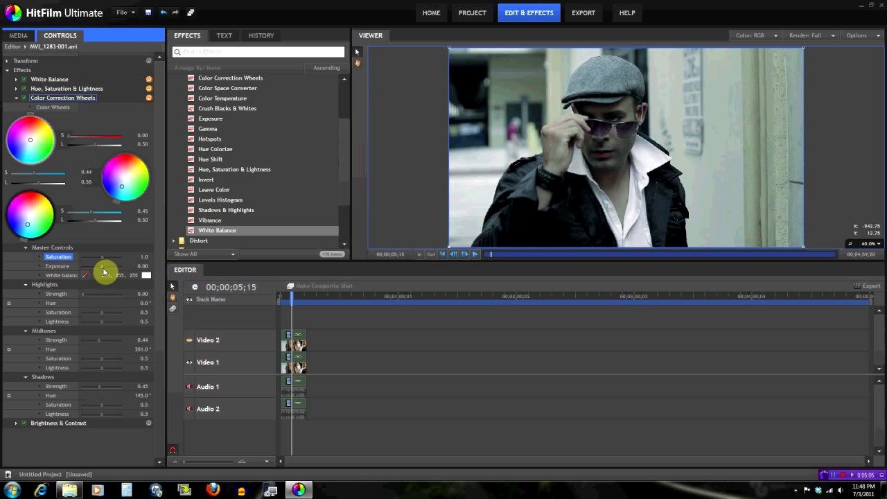
drag(102, 270, 142, 267)
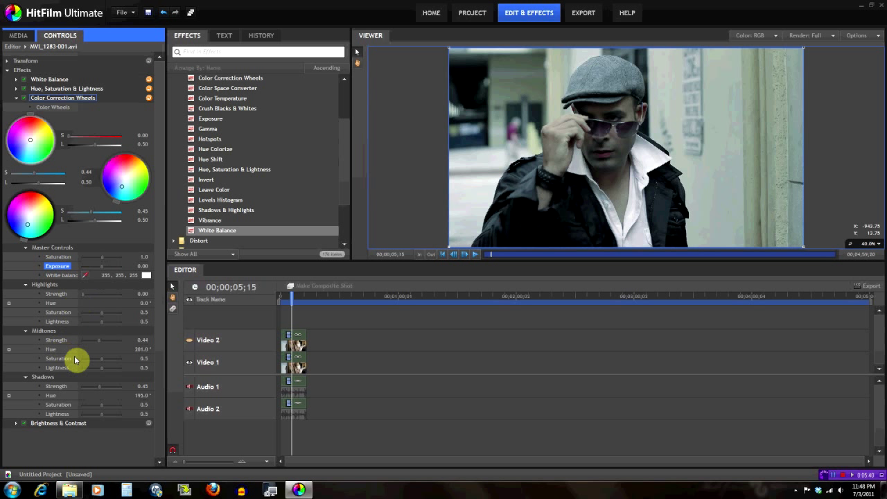
drag(103, 362, 120, 361)
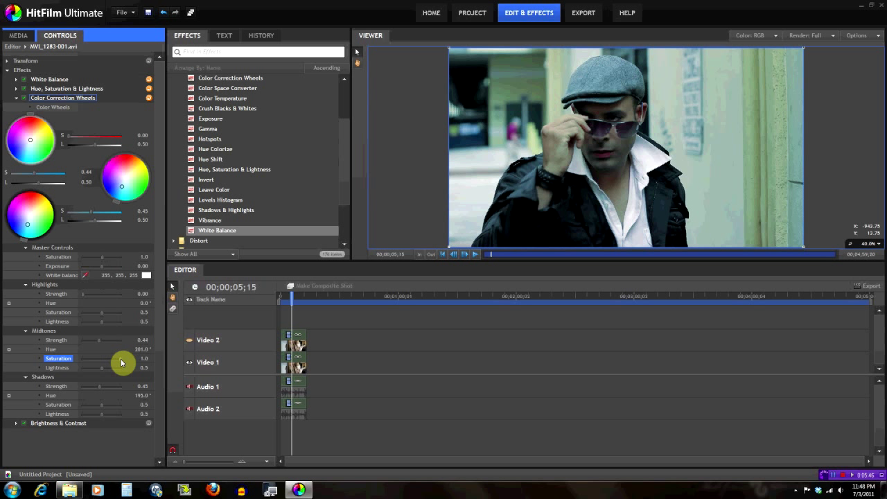
Try a shadows lightness of 0 and a shadows saturation of 0.6, and undo both changes
drag(61, 418, 144, 414)
click(142, 414)
text(0)
key(Return)
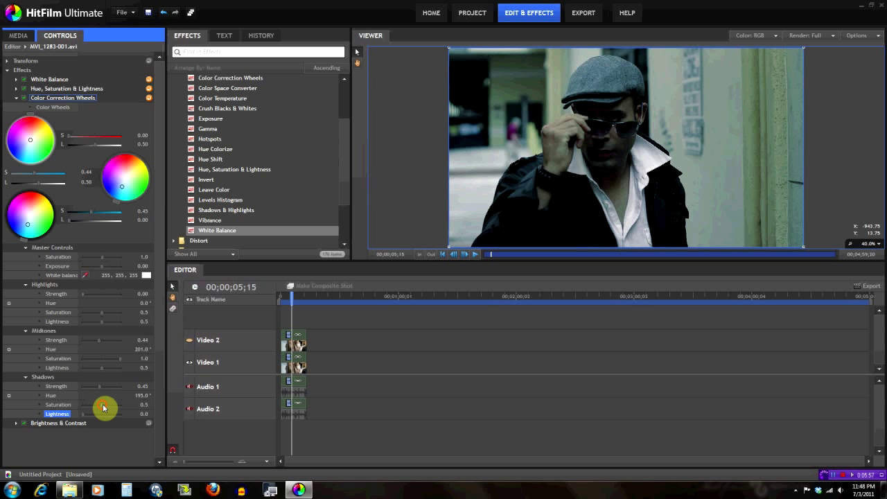
click(105, 407)
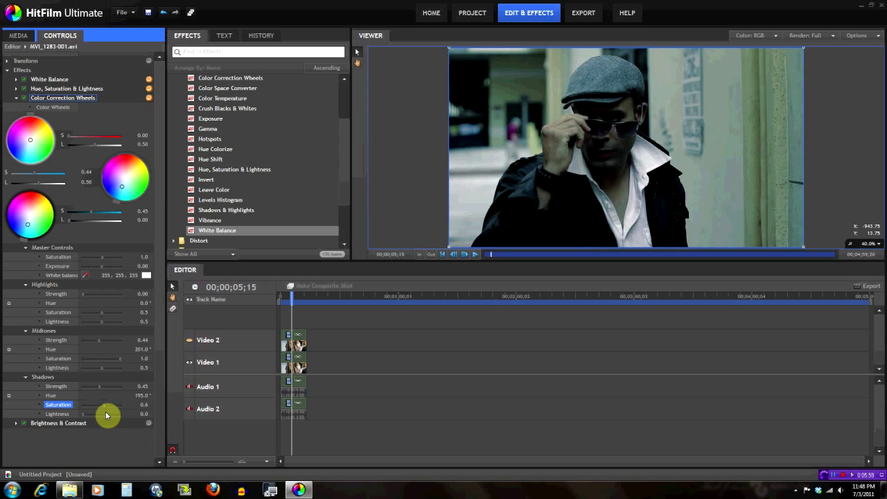
key(ctrl+z)
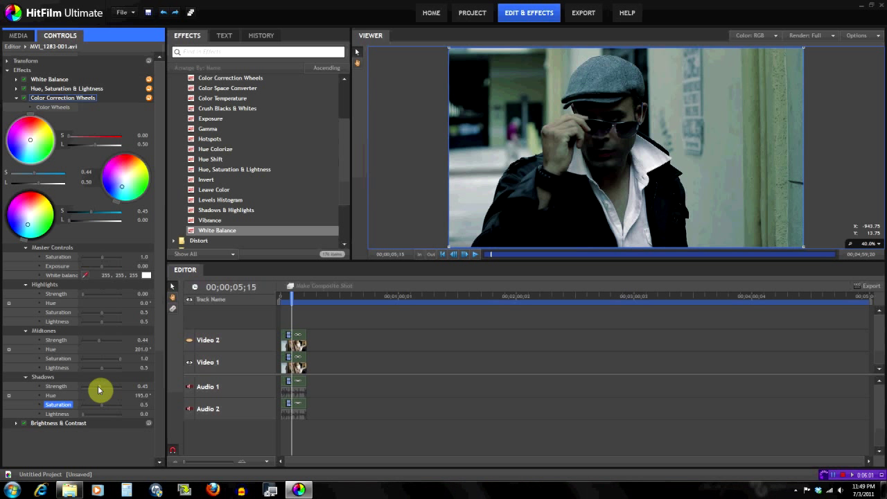
key(ctrl+z)
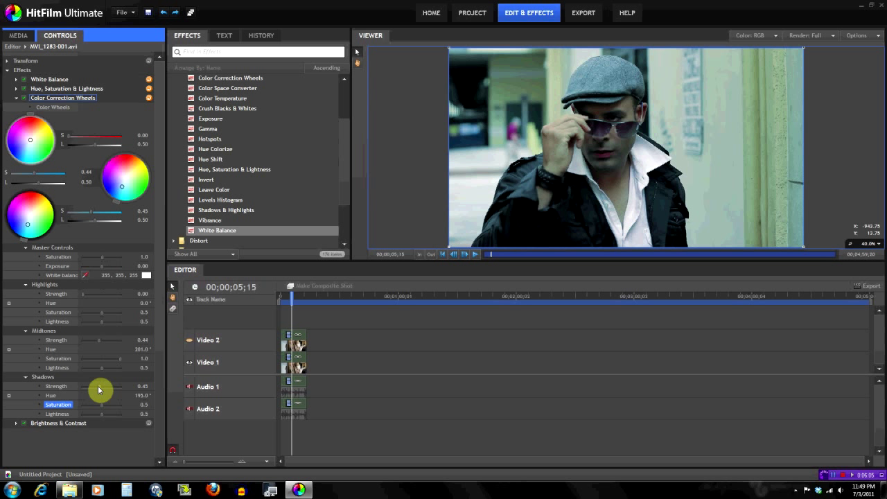
Set the shadows saturation to 0.7 and compare the shot with and without the color wheels effect at 00;00;05;04
drag(101, 410, 111, 409)
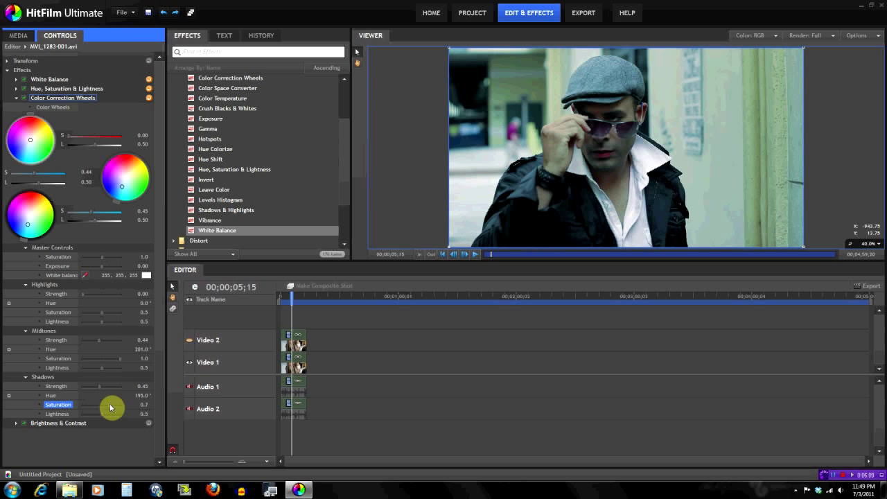
drag(286, 295, 289, 295)
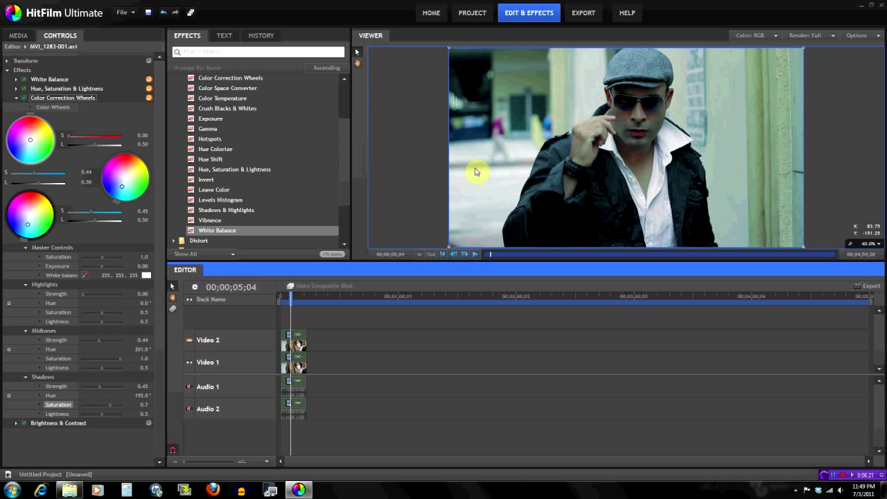
click(24, 95)
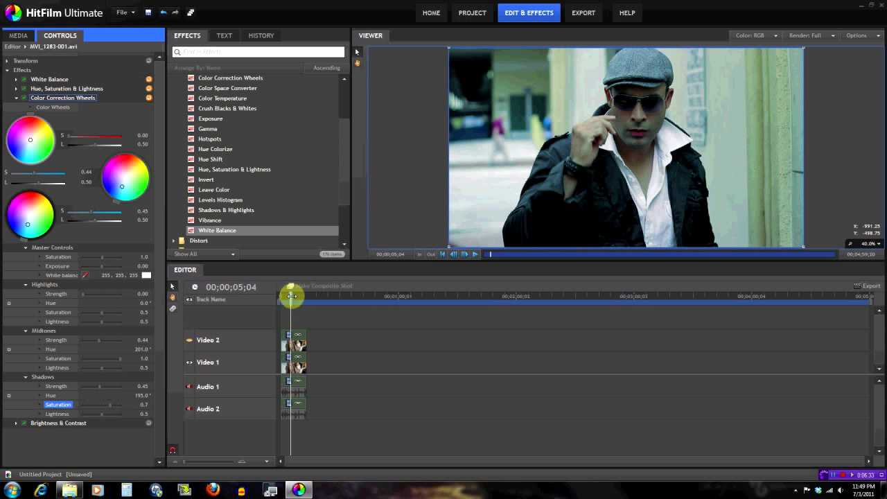
Move the playhead to 00;00;05;21 and raise the midtones lightness to 0.58 in the Color Correction Wheels
drag(291, 296, 291, 300)
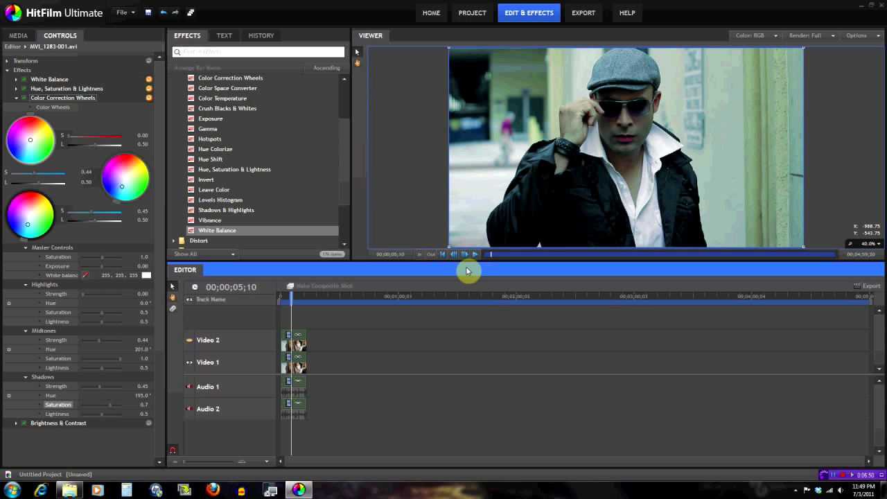
mouse_move(290, 302)
mouse_down()
mouse_move(296, 291)
mouse_move(292, 297)
mouse_up()
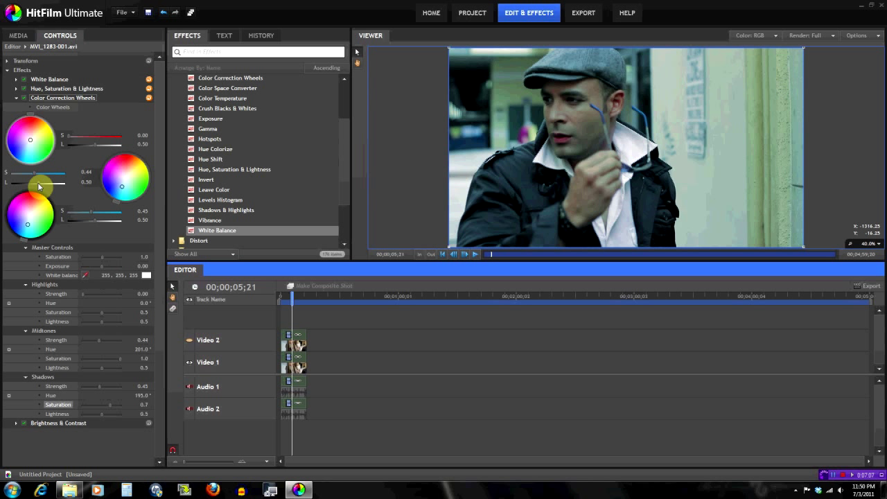
drag(39, 186, 43, 185)
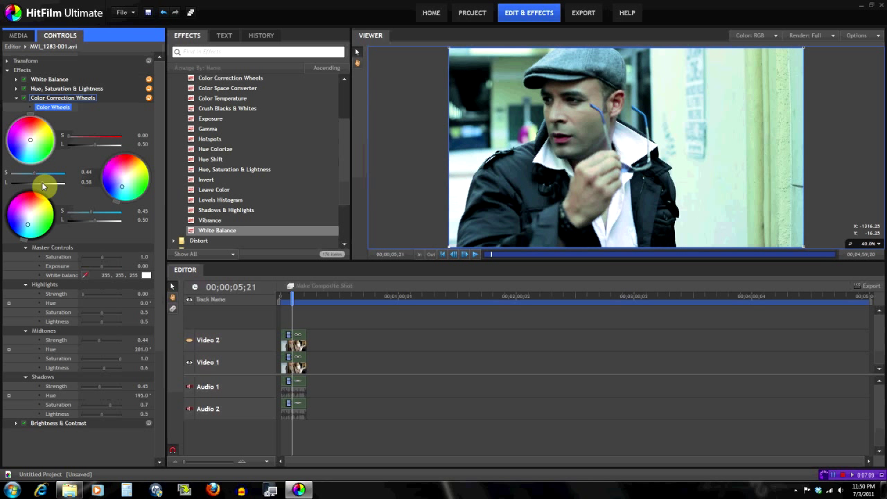
Set the midtones lightness to 0.61 and the highlights lightness to 0.47 in the Color Correction Wheels
drag(43, 184, 45, 184)
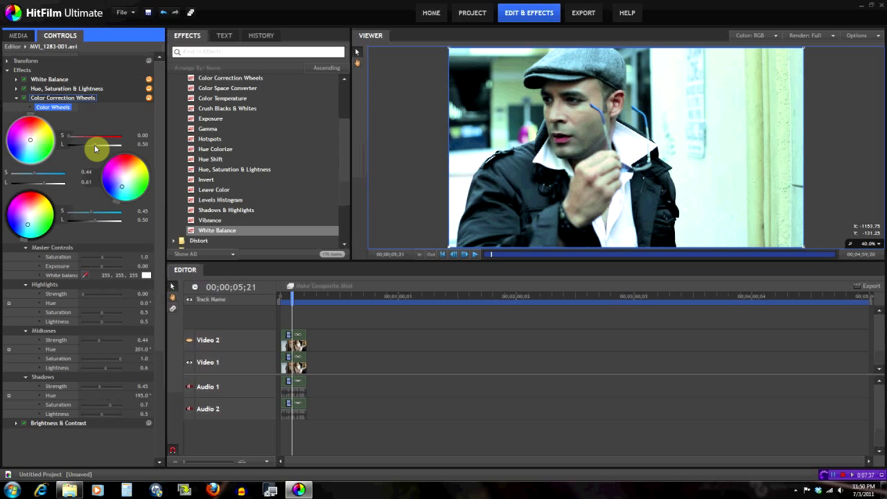
drag(96, 149, 94, 149)
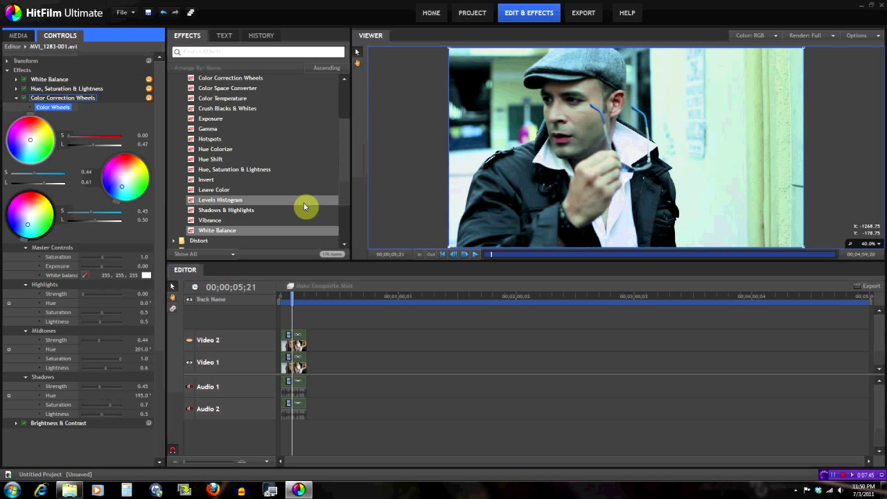
Compare the grade with the ungraded Video 2 track, and check it with the Hue, Saturation & Lightness effect off and on
click(190, 341)
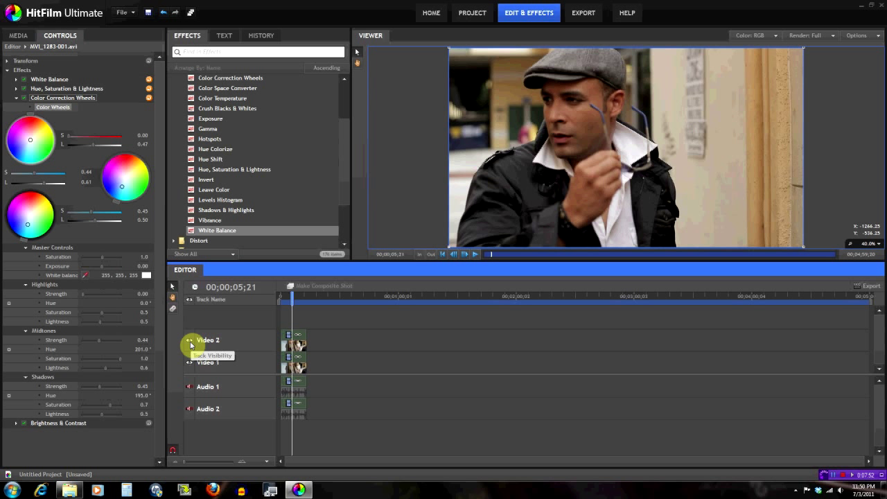
click(190, 341)
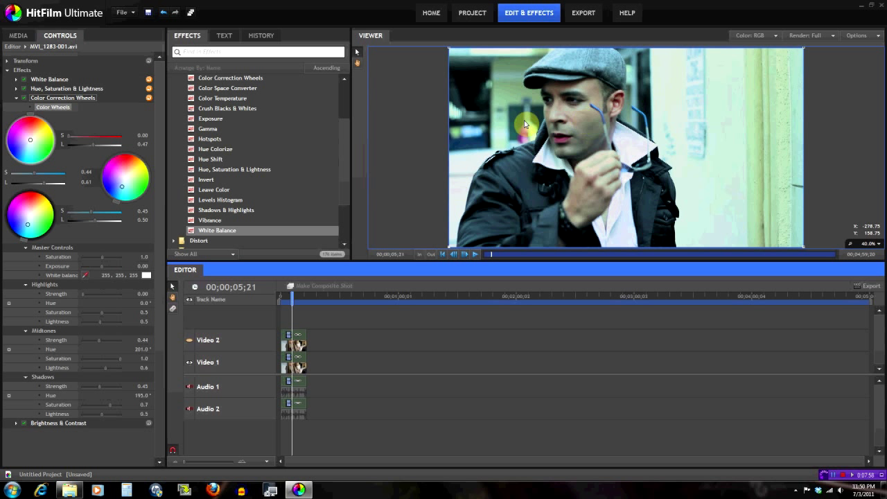
click(25, 90)
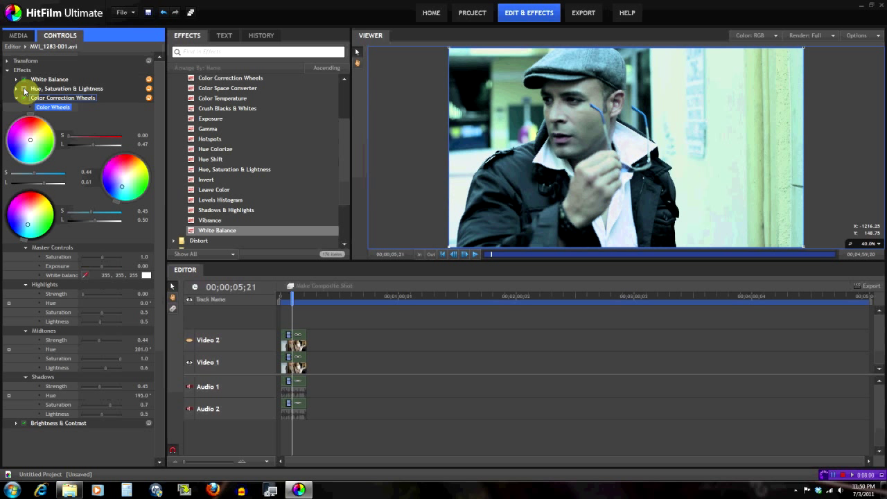
click(24, 90)
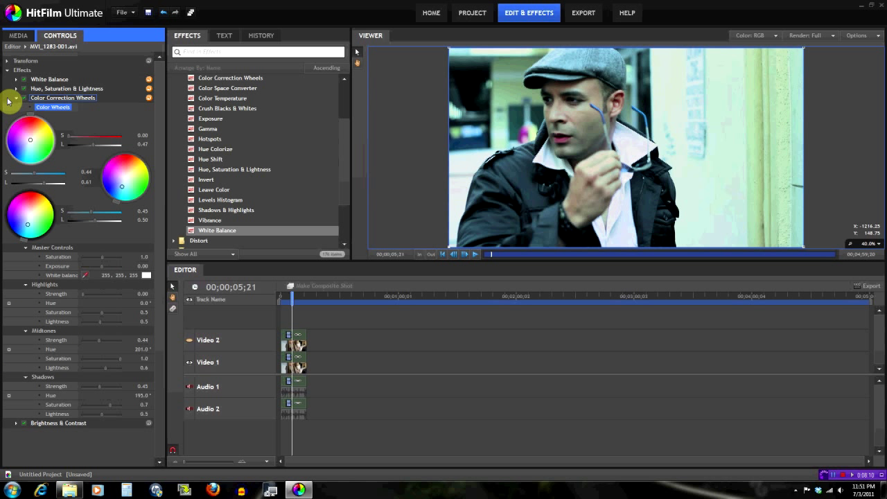
Collapse the Color Correction Wheels settings and set the contrast to 26.0 in the Brightness & Contrast effect
click(8, 71)
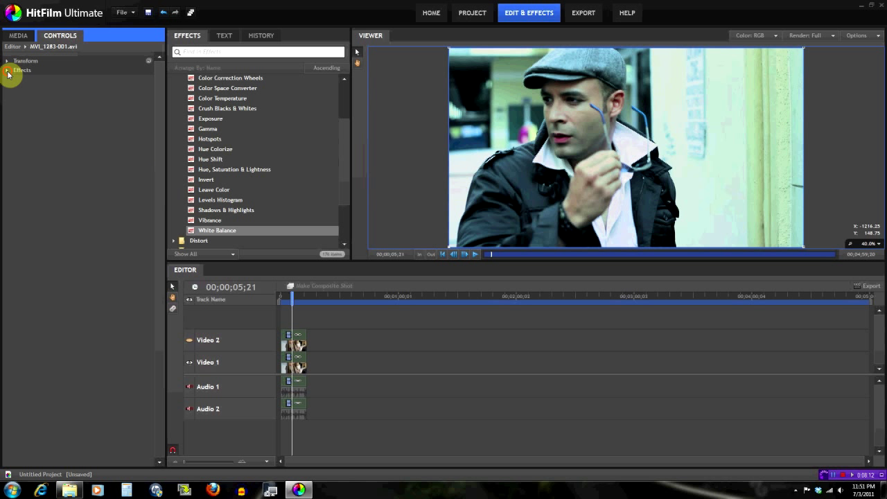
click(8, 72)
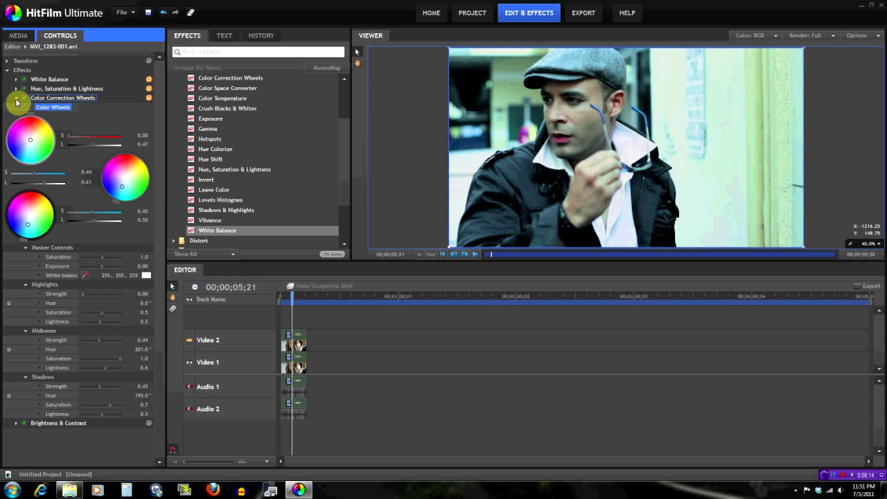
click(16, 99)
click(16, 107)
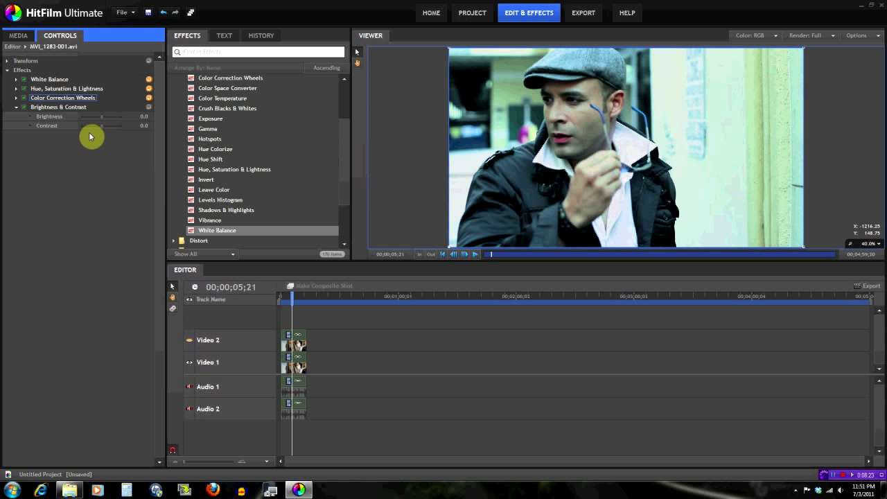
drag(102, 130, 102, 129)
drag(104, 130, 108, 130)
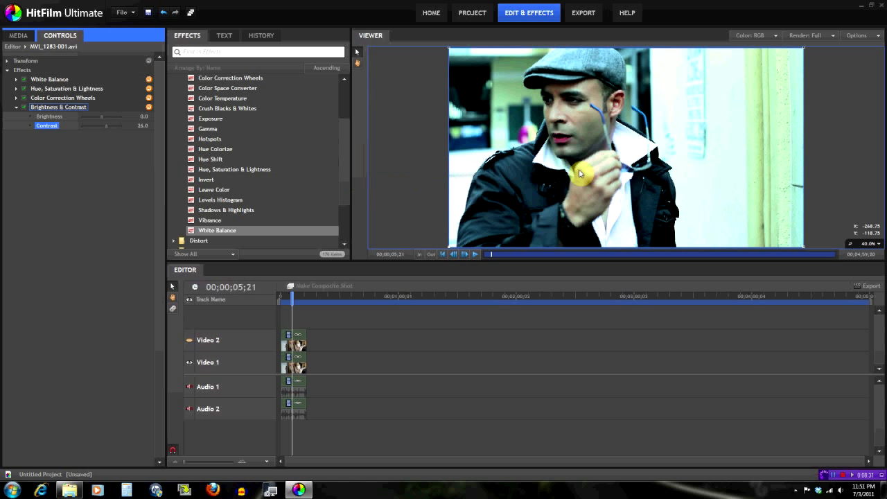
Reopen the Color Correction Wheels settings and lower the highlights lightness to 0.46
click(16, 99)
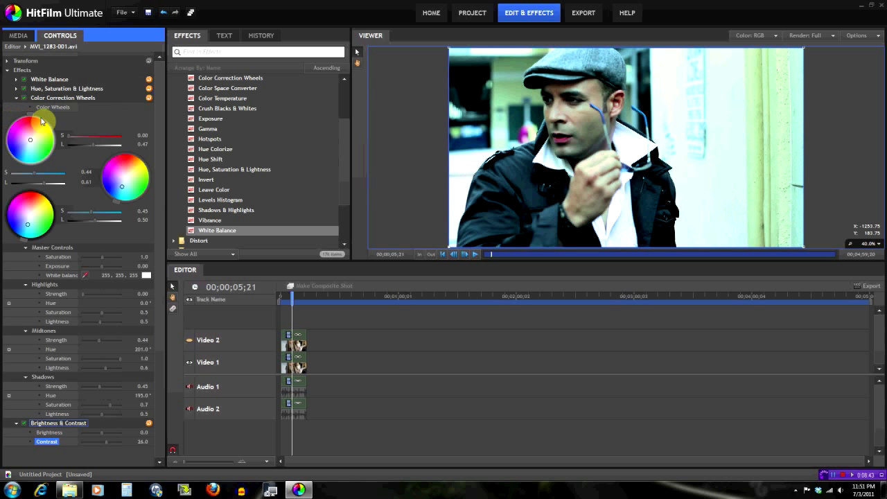
click(94, 149)
drag(95, 149, 95, 149)
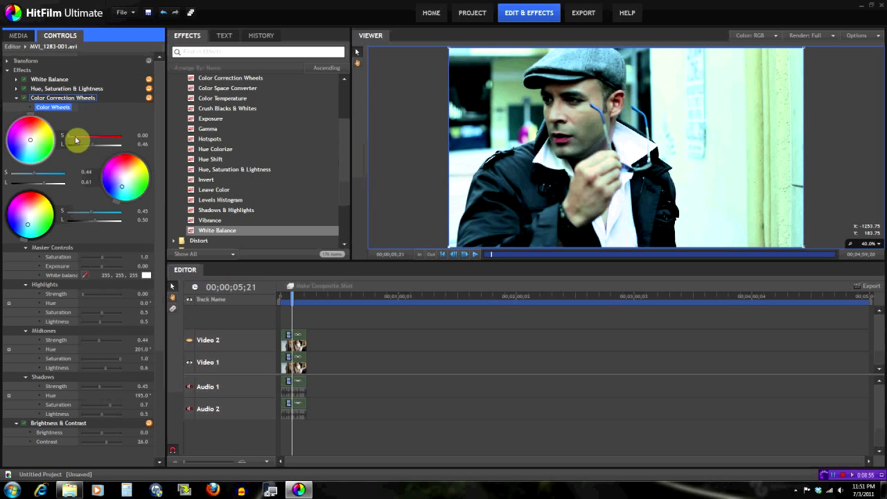
At 00;00;07;13, lower the midtones lightness to 0.57 and the highlights lightness to 0.44 in the Color Correction Wheels
click(16, 98)
drag(292, 297, 296, 297)
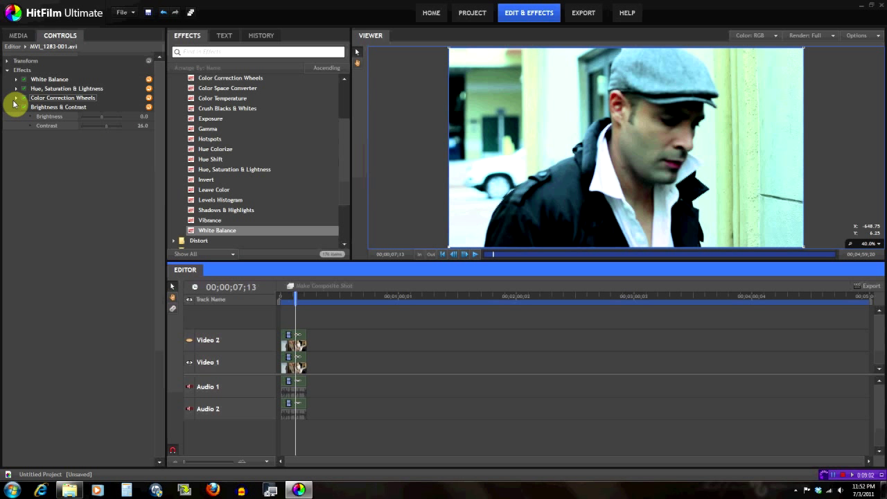
click(15, 98)
drag(50, 183, 41, 185)
click(92, 144)
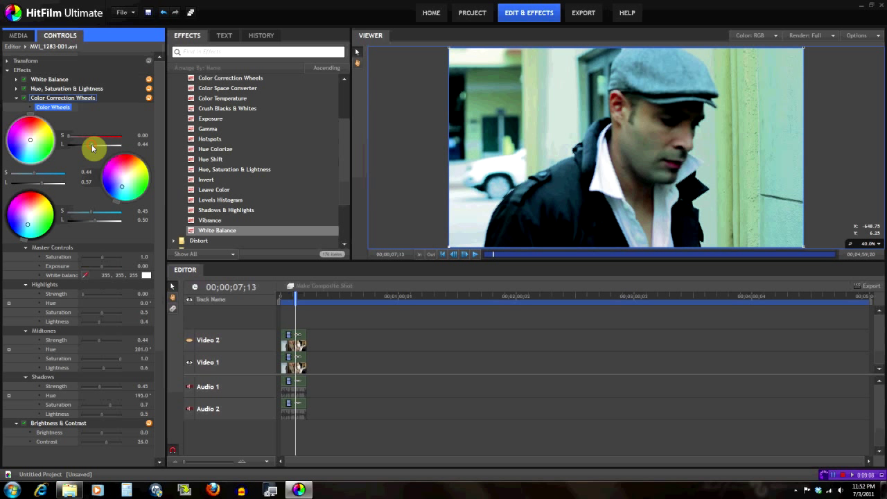
Go to 00;00;05;10 and compare the graded shot with the ungraded Video 2 track
click(289, 303)
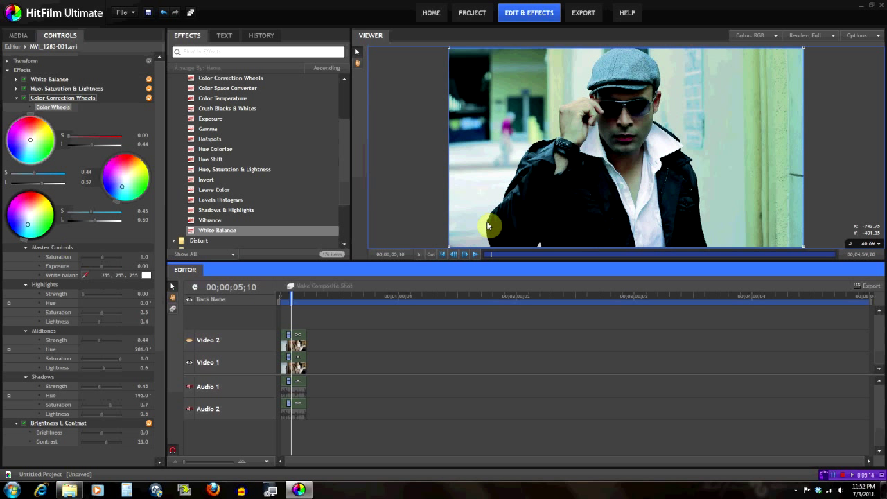
drag(291, 295, 290, 298)
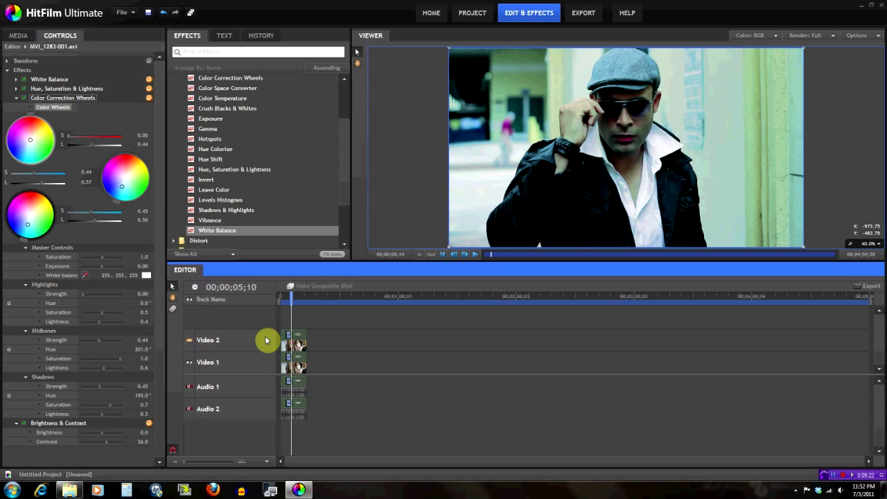
click(190, 342)
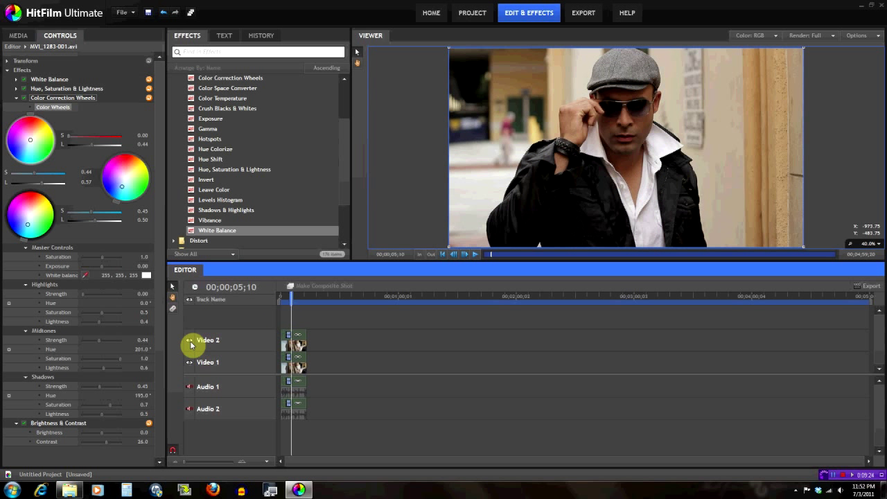
click(191, 342)
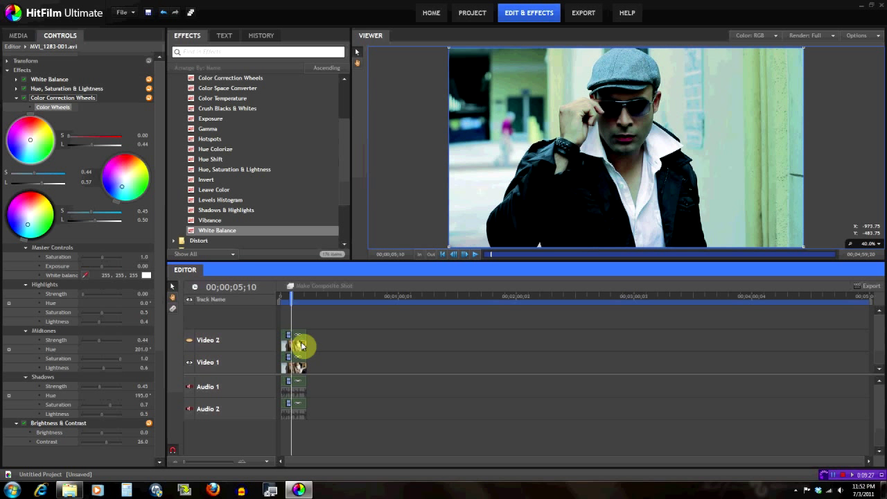
At 00;00;06;09, reduce the shadows color cast to a strength of 0.33 with a hue of 190°
drag(292, 300, 294, 301)
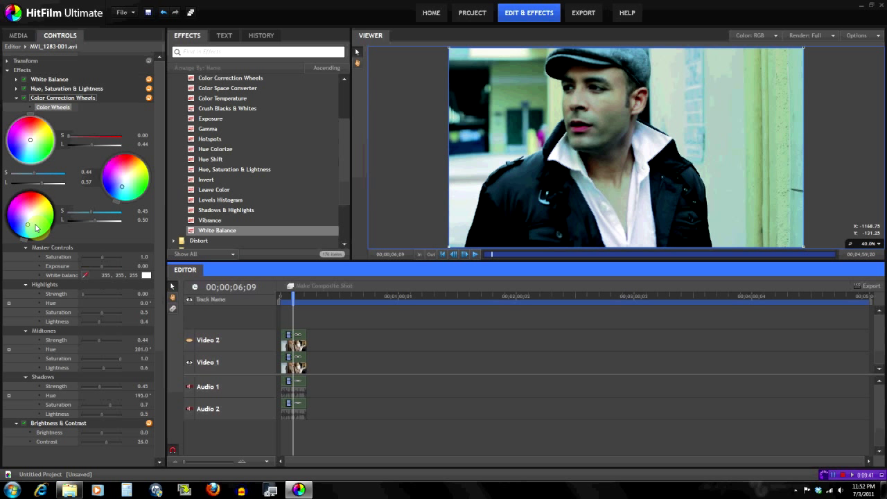
drag(28, 225, 29, 226)
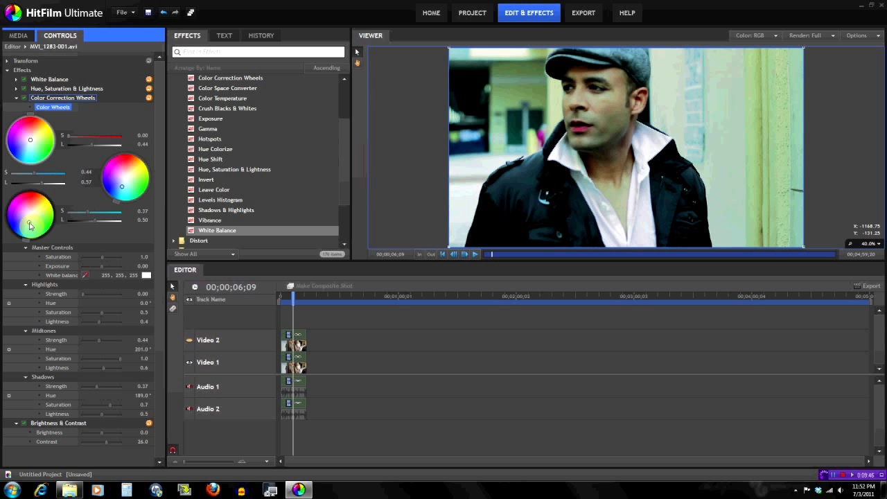
Go to 00;00;06;20 and compare the grade with the ungraded Video 2 track several times
mouse_move(294, 292)
mouse_down()
mouse_move(304, 298)
mouse_move(283, 290)
mouse_move(294, 303)
mouse_up()
click(509, 179)
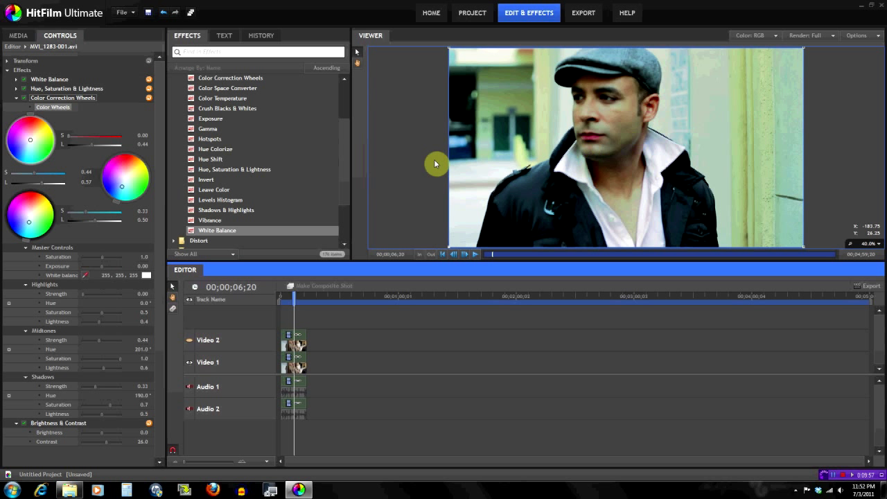
click(188, 340)
click(189, 341)
click(189, 341)
click(188, 342)
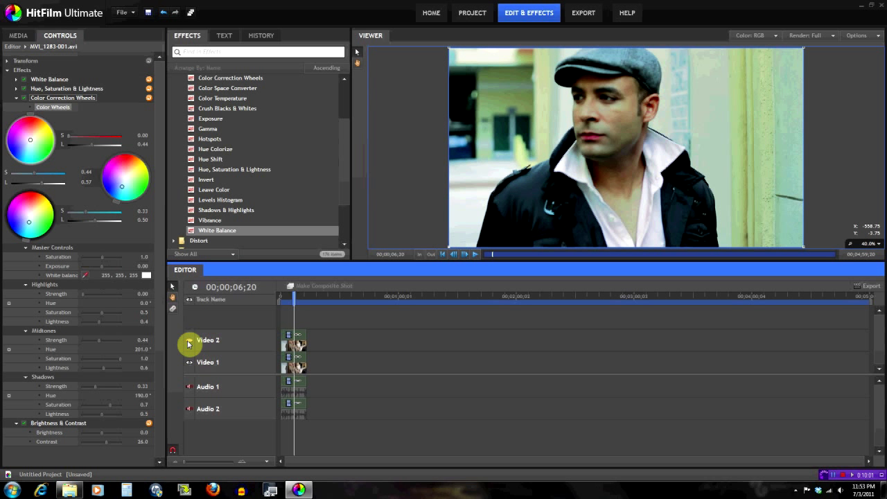
Go to 00;00;05;21 and compare the shot with and without the Hue, Saturation & Lightness effect
drag(292, 297, 291, 298)
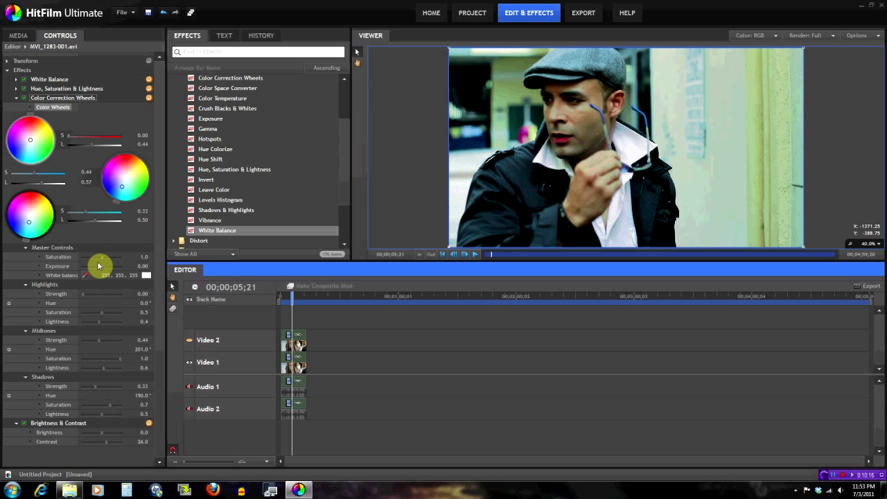
click(23, 90)
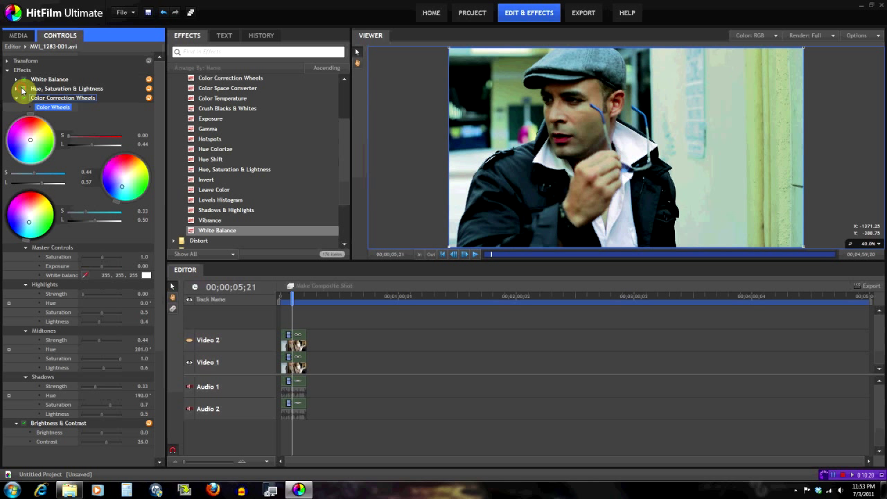
click(24, 99)
click(24, 98)
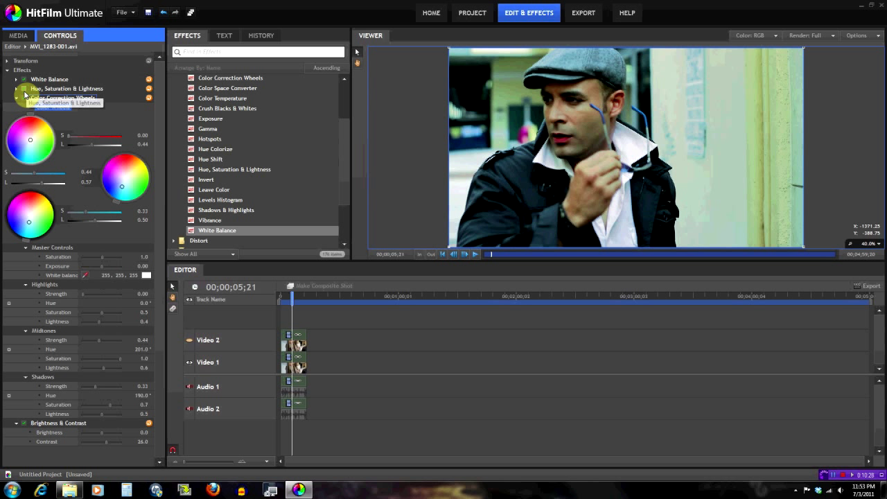
Move the playhead to 00;00;06;02 and shift the midtones wheel to orange with strength 0.42 and hue 39°
click(295, 299)
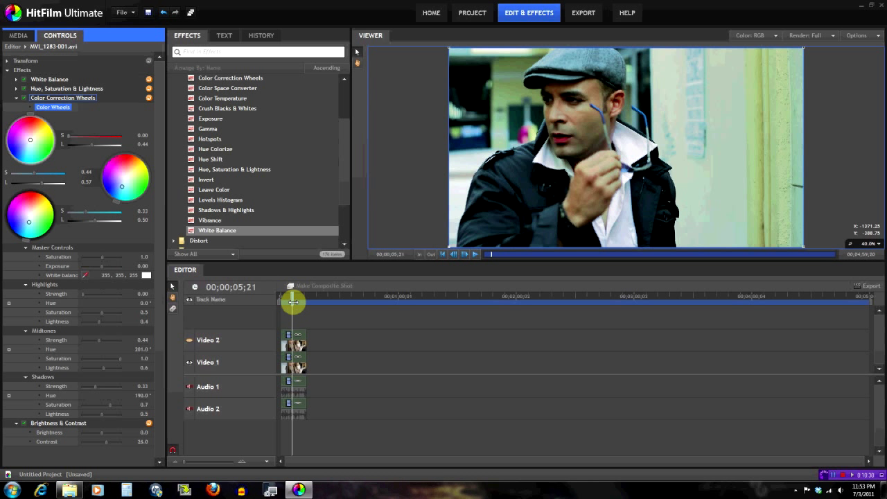
drag(296, 300, 294, 302)
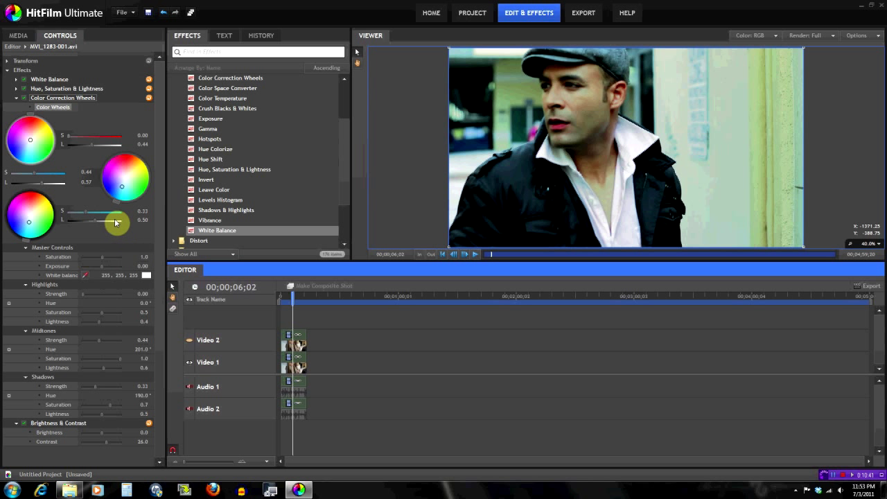
drag(123, 190, 131, 176)
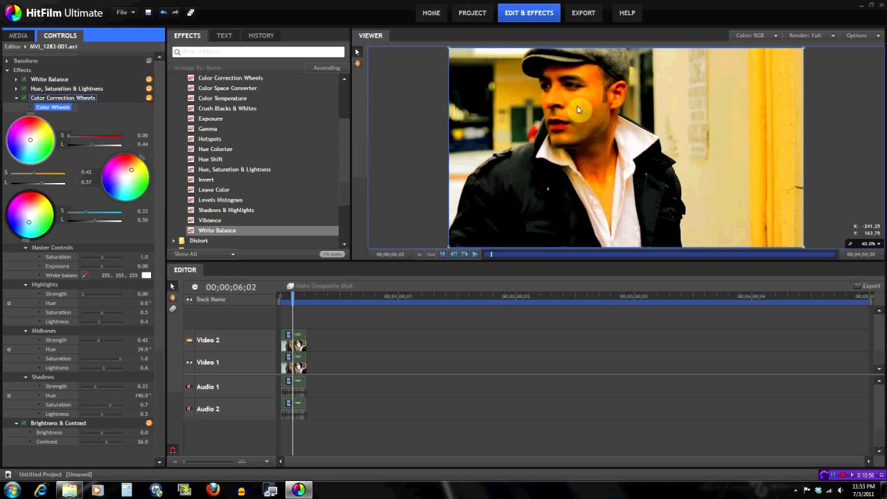
Lower the red saturation to 4.0 in the Hue, Saturation & Lightness effect and collapse its settings
click(17, 88)
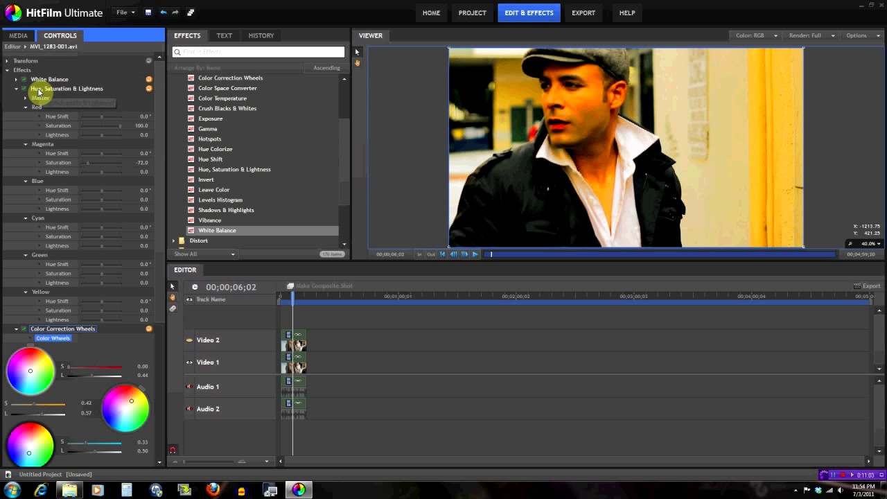
drag(121, 129, 104, 136)
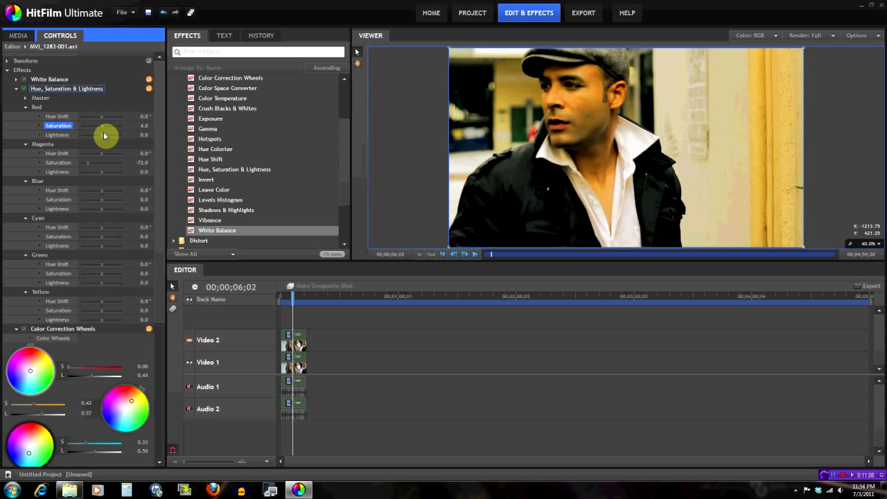
click(16, 89)
Set the midtones to strength 0.33, hue 29° and saturation 0.8, and the shadows to strength 0.38 and hue 195°
click(38, 98)
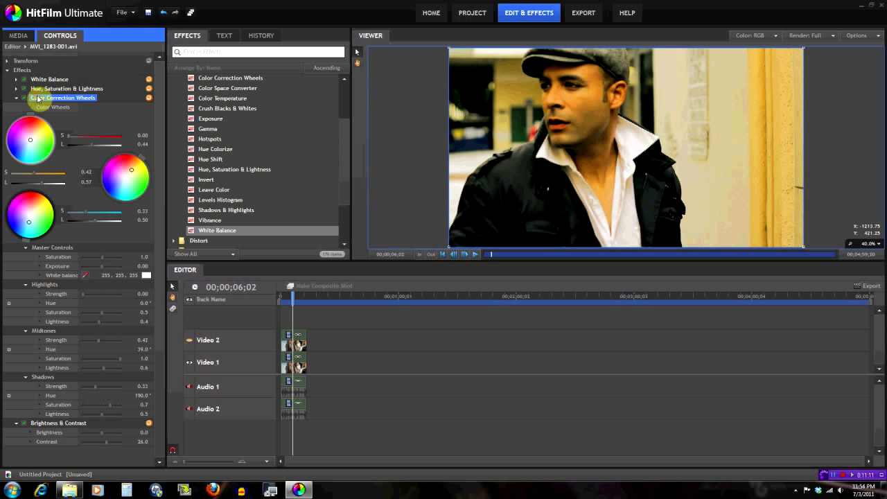
drag(132, 178, 131, 174)
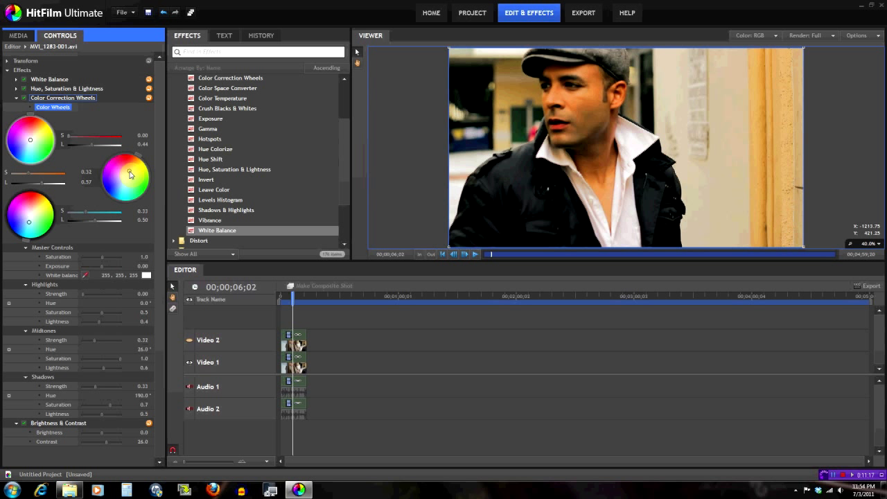
drag(130, 175, 129, 171)
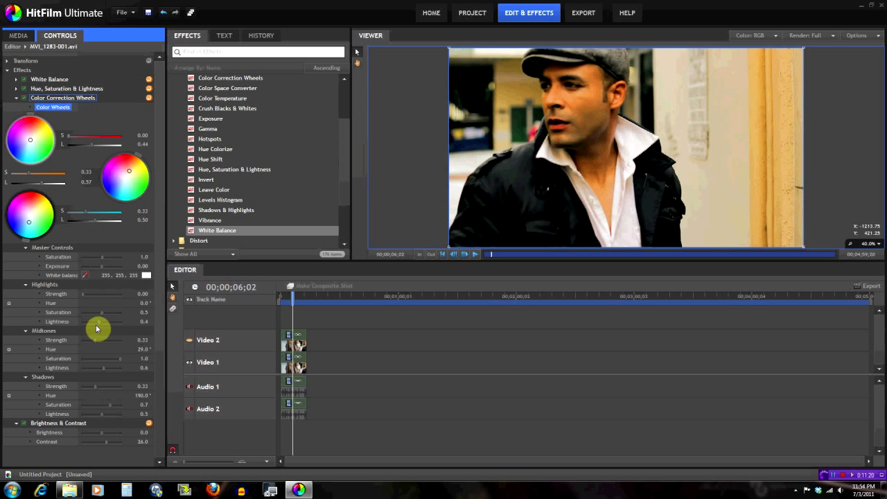
drag(119, 359, 114, 366)
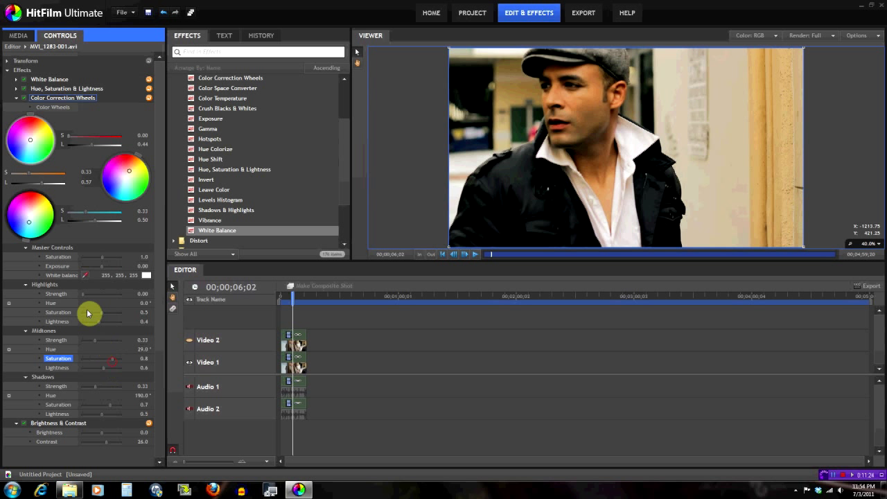
drag(30, 225, 27, 222)
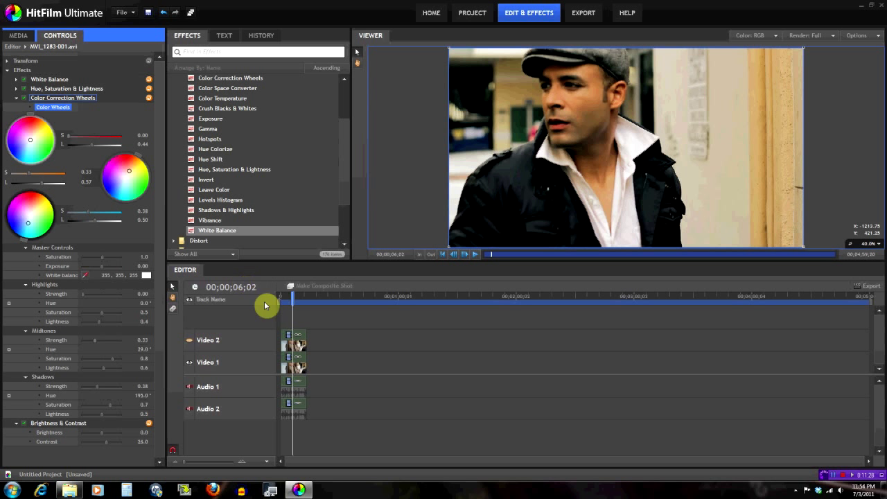
Go to 00;00;07;01 and compare the warm grade with the original shot by showing and hiding the Video 2 track
drag(291, 297, 294, 301)
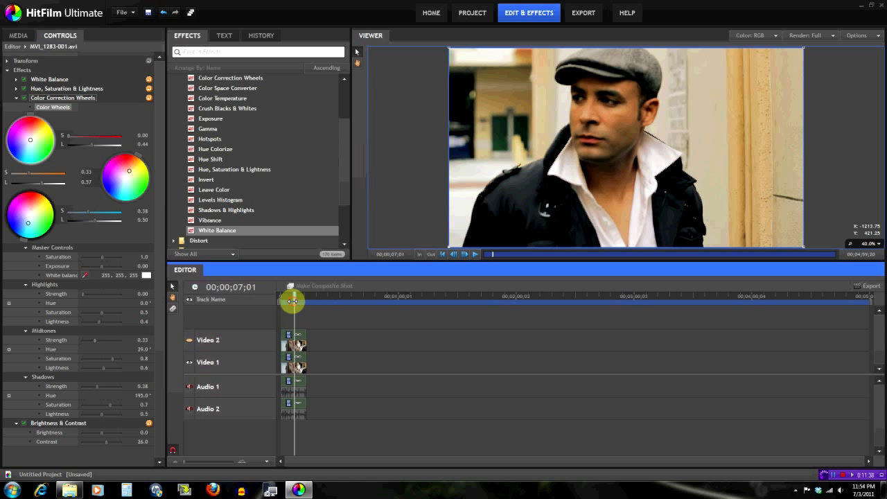
click(190, 343)
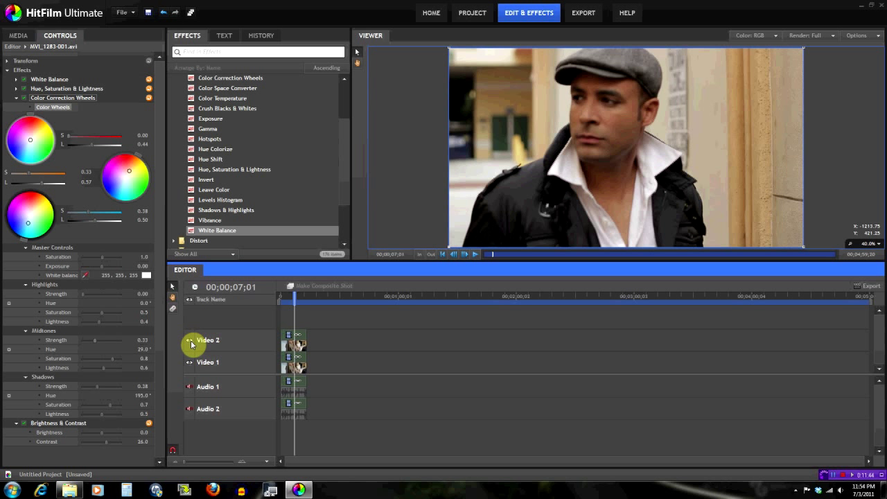
click(190, 341)
Scrub the playhead between 00;00;05;15 and 00;00;05;21 to review the warm grade on other frames of the clip
drag(293, 298, 291, 303)
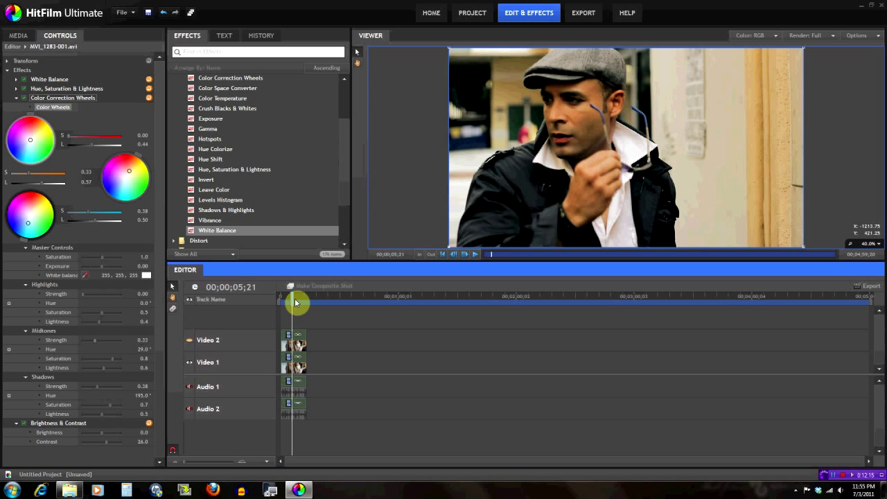
drag(292, 299, 292, 301)
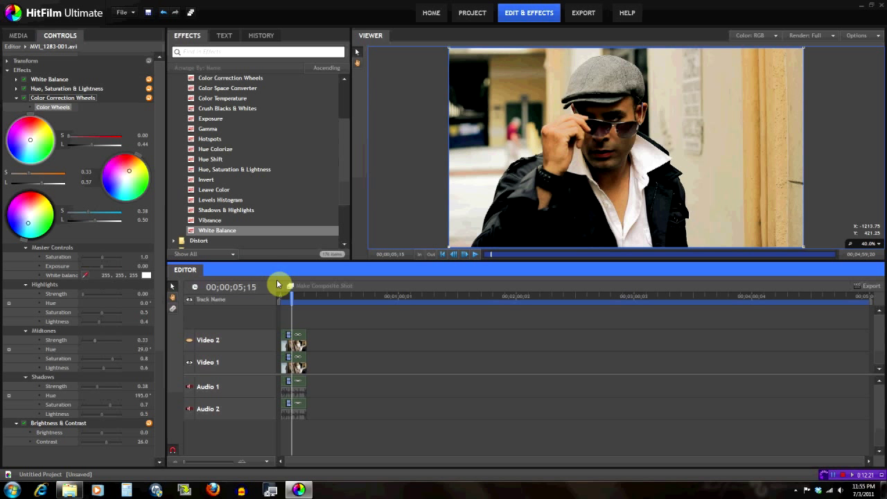
drag(292, 300, 292, 298)
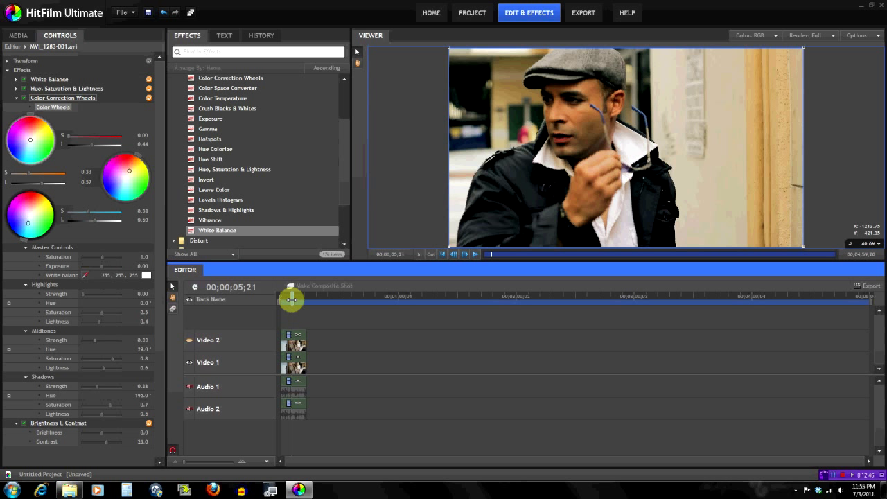
drag(291, 300, 293, 299)
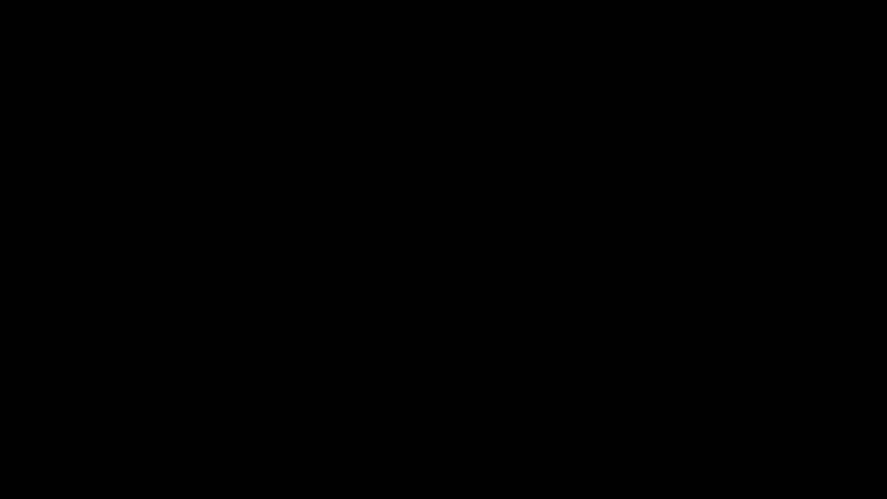